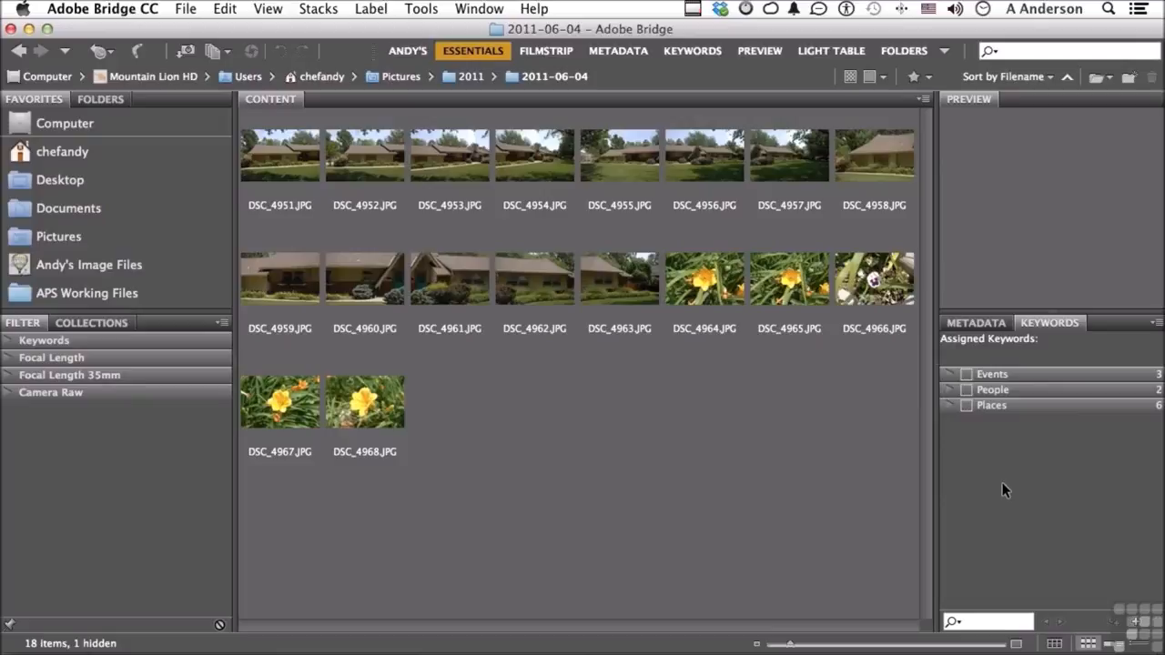
Examine the existing keywords in the Events, People and Places categories, leaving the categories collapsed and deselected
left_click(949, 372)
left_click(949, 372)
left_click(947, 389)
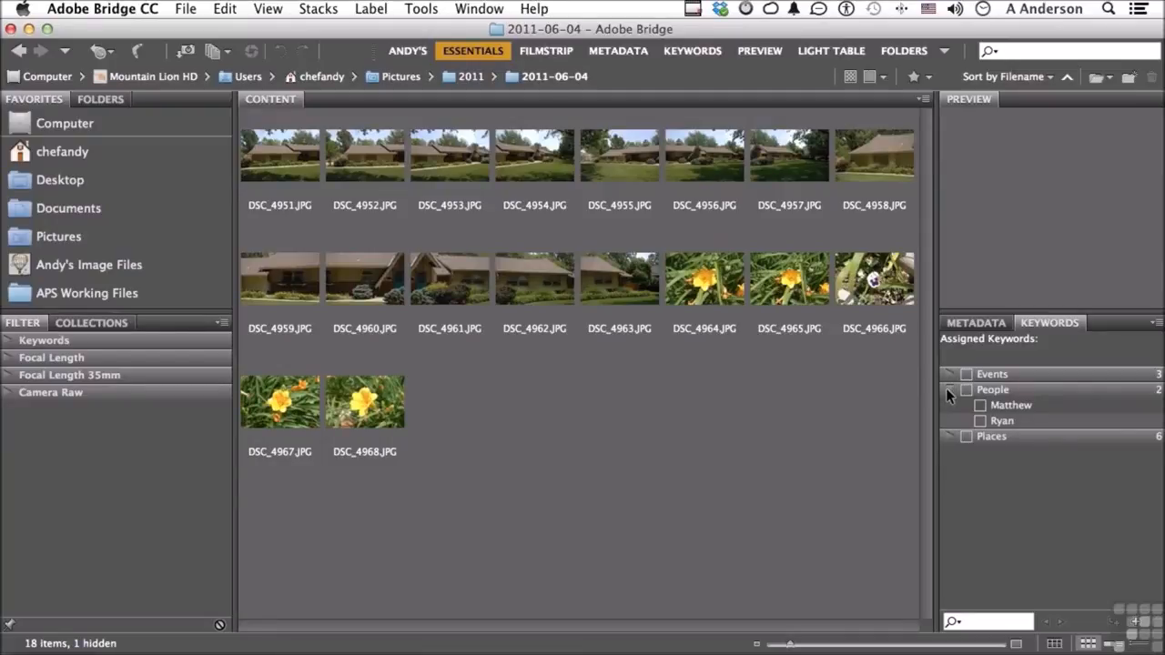
left_click(947, 389)
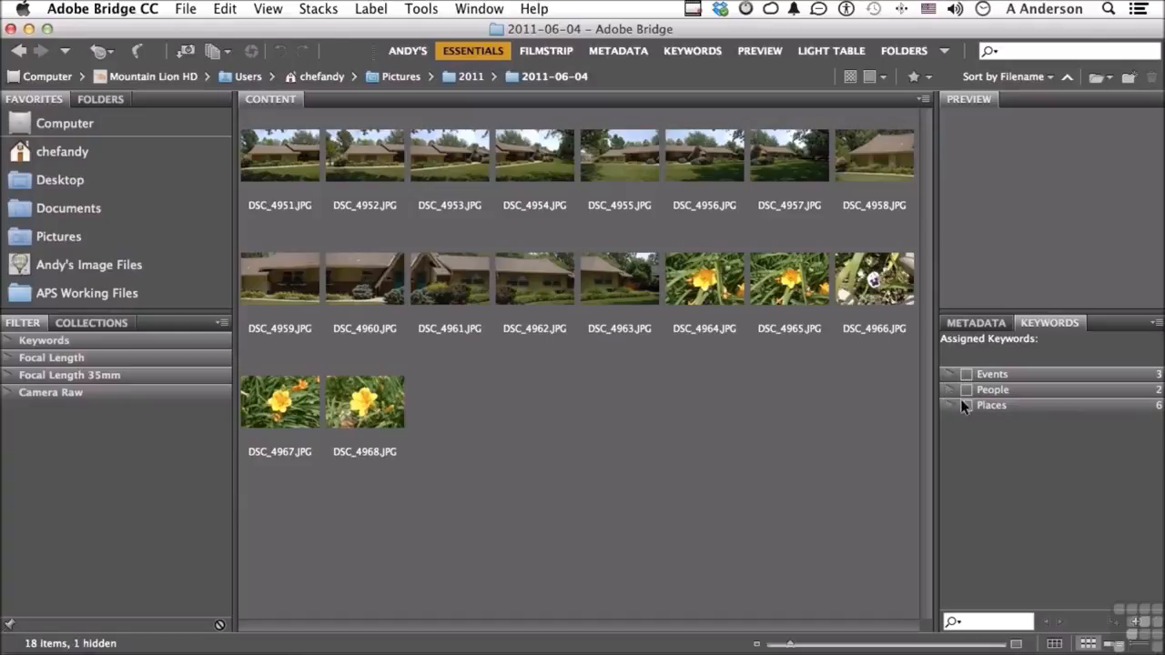
left_click(943, 405)
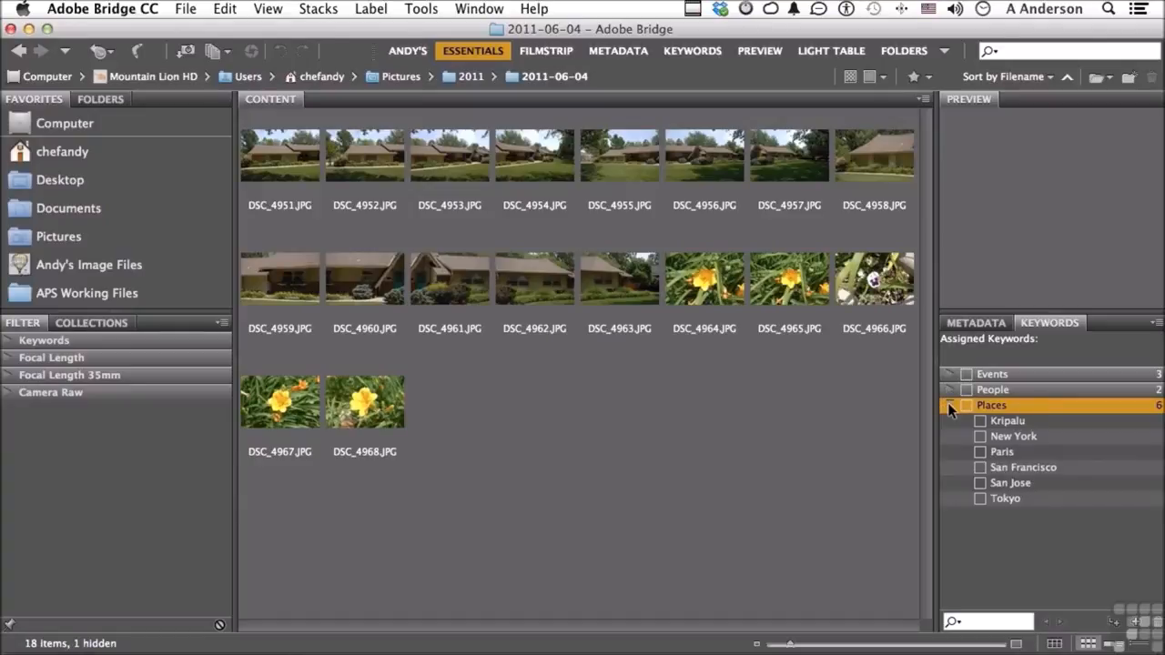
left_click(948, 406)
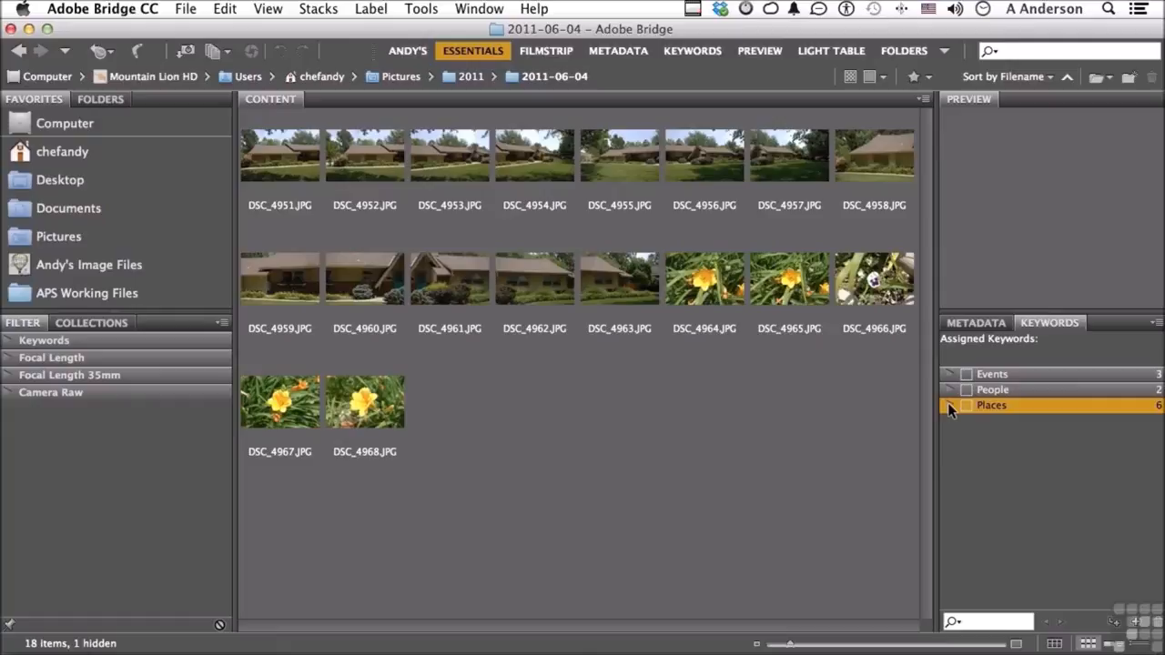
left_click(1034, 468)
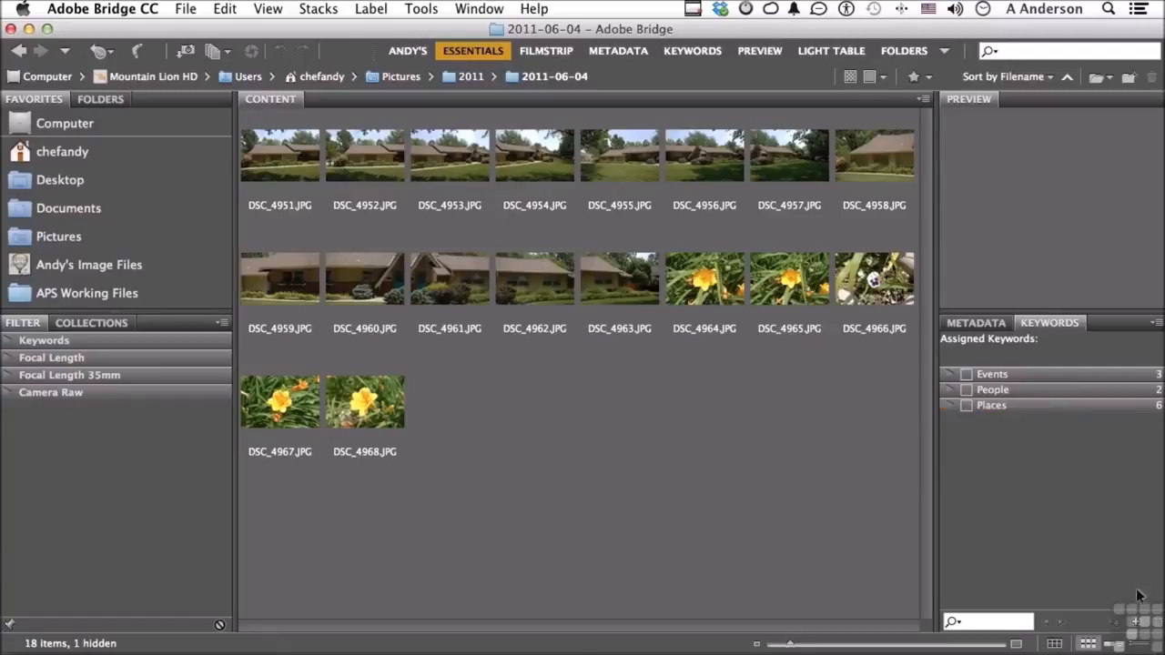
Create a new top-level keyword named Personal
left_click(1136, 623)
type("Personal")
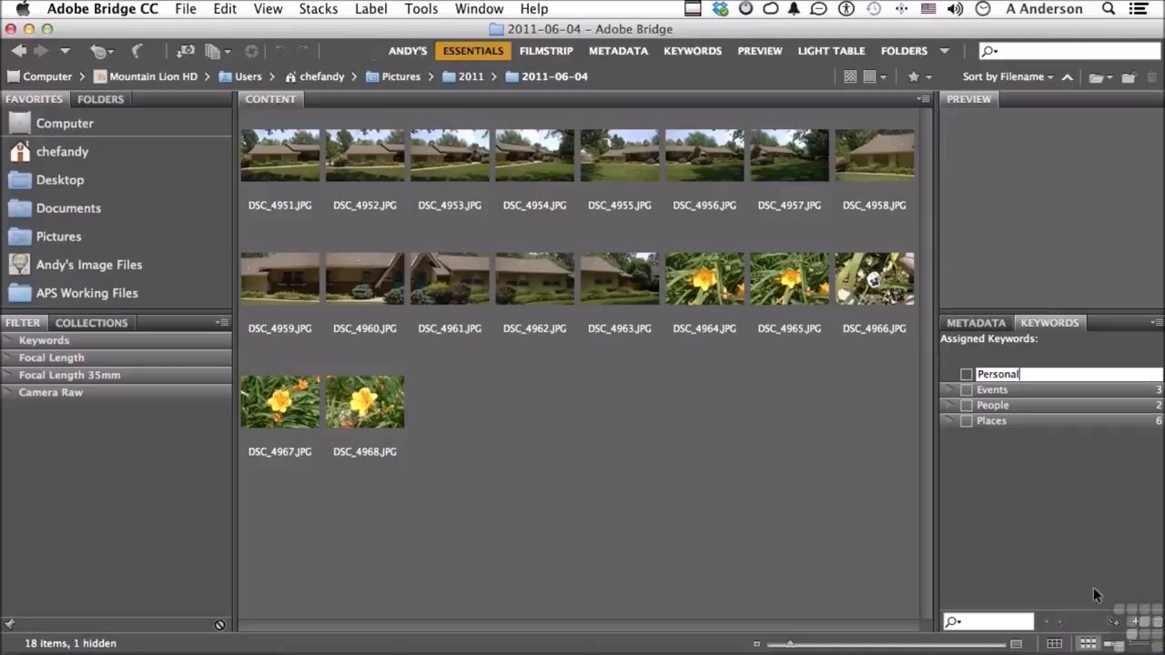
key("Return")
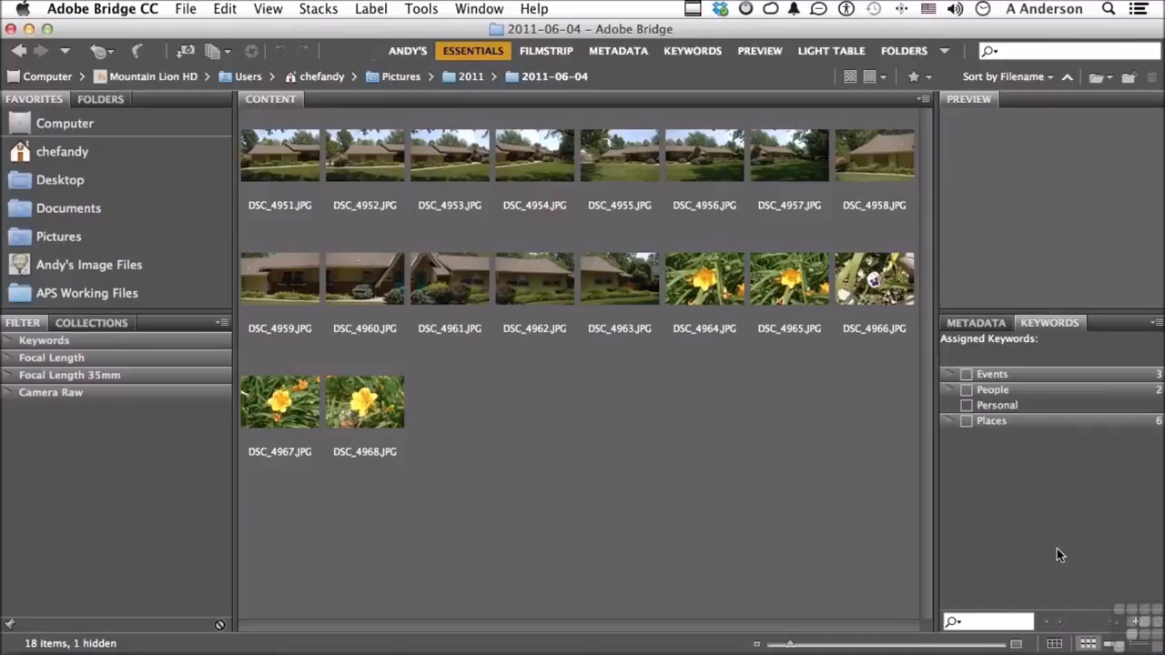
Add a sub keyword named Home under the Personal keyword
left_click(994, 406)
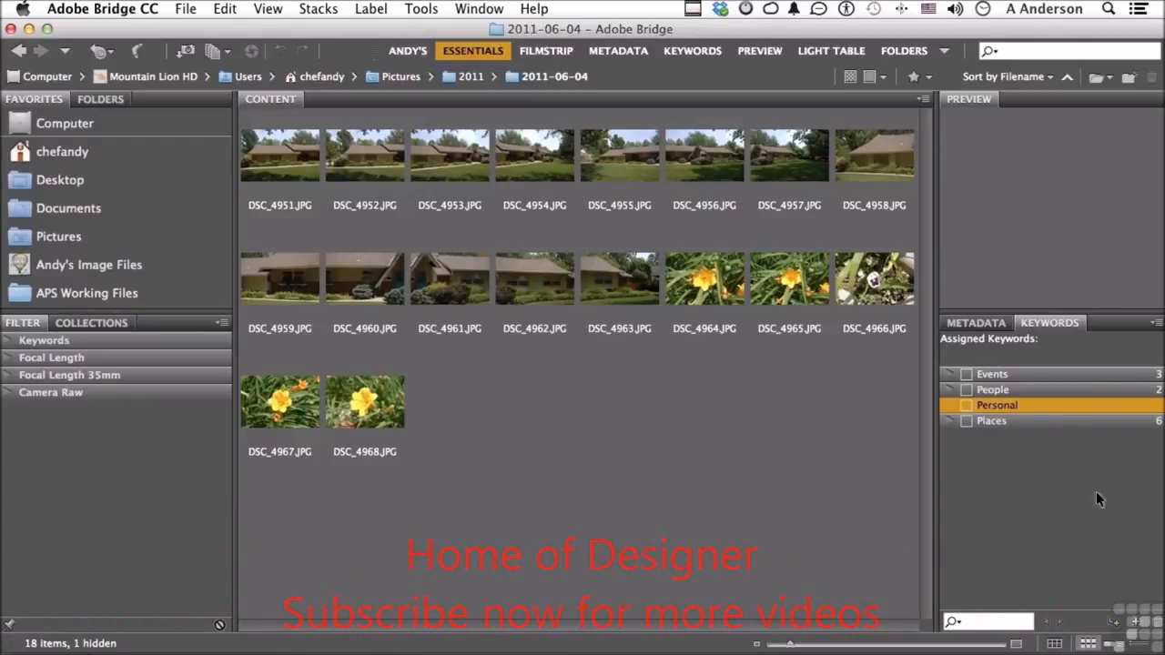
left_click(1114, 623)
type("Home")
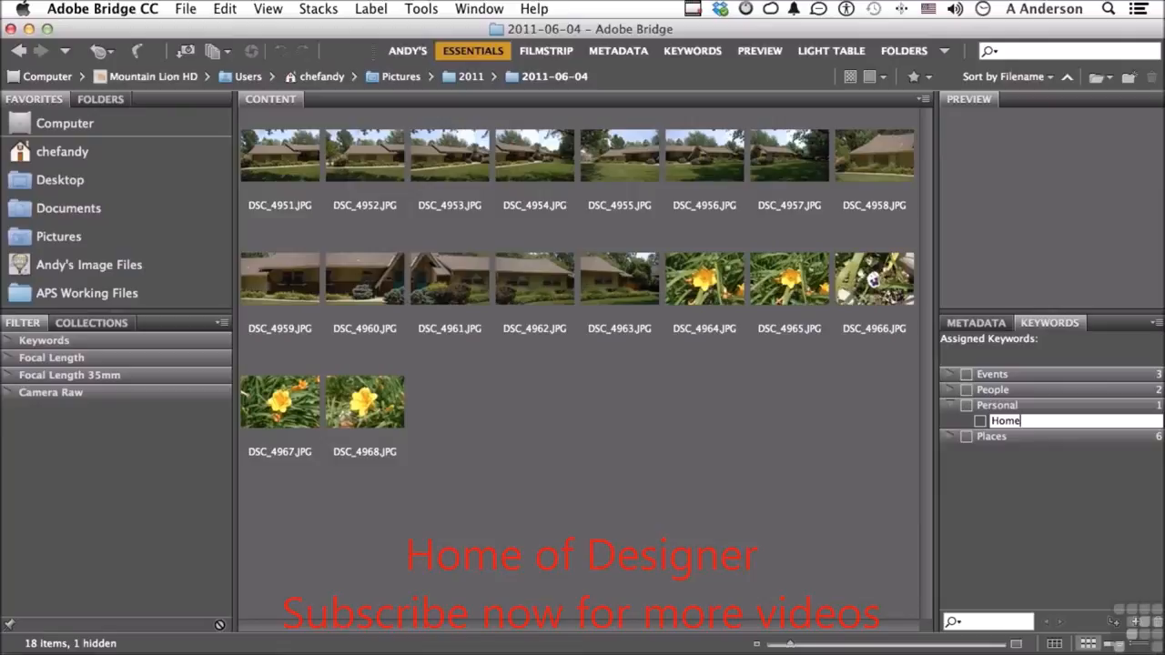
key("Return")
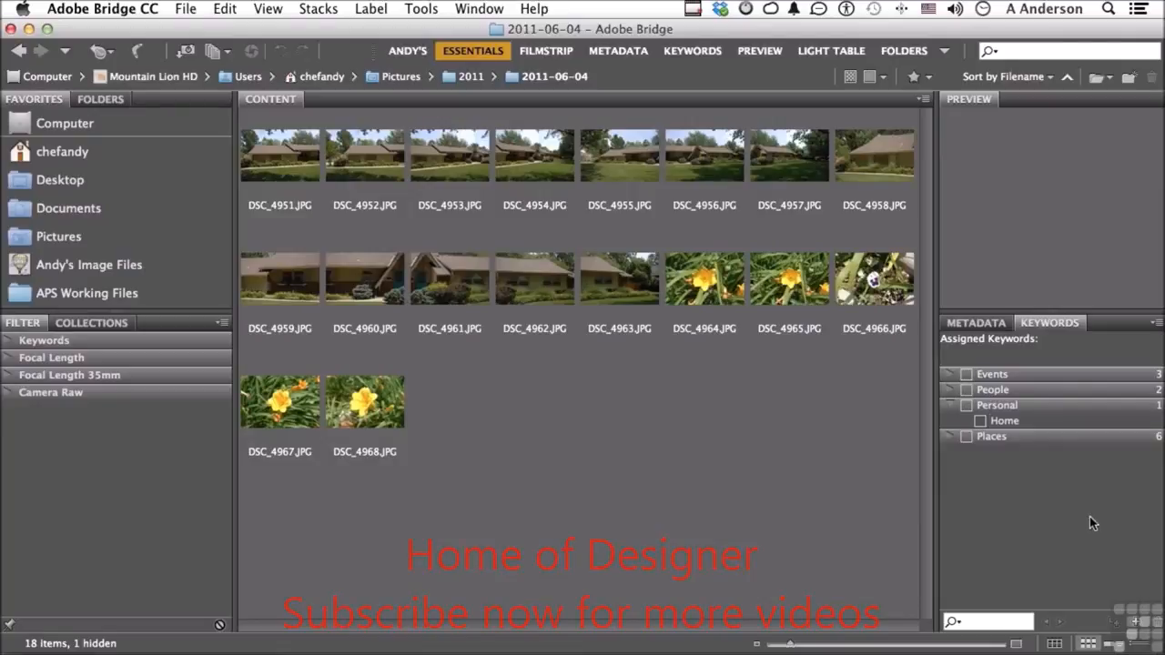
Add a sub keyword named Flowers under the Personal keyword
left_click(1003, 405)
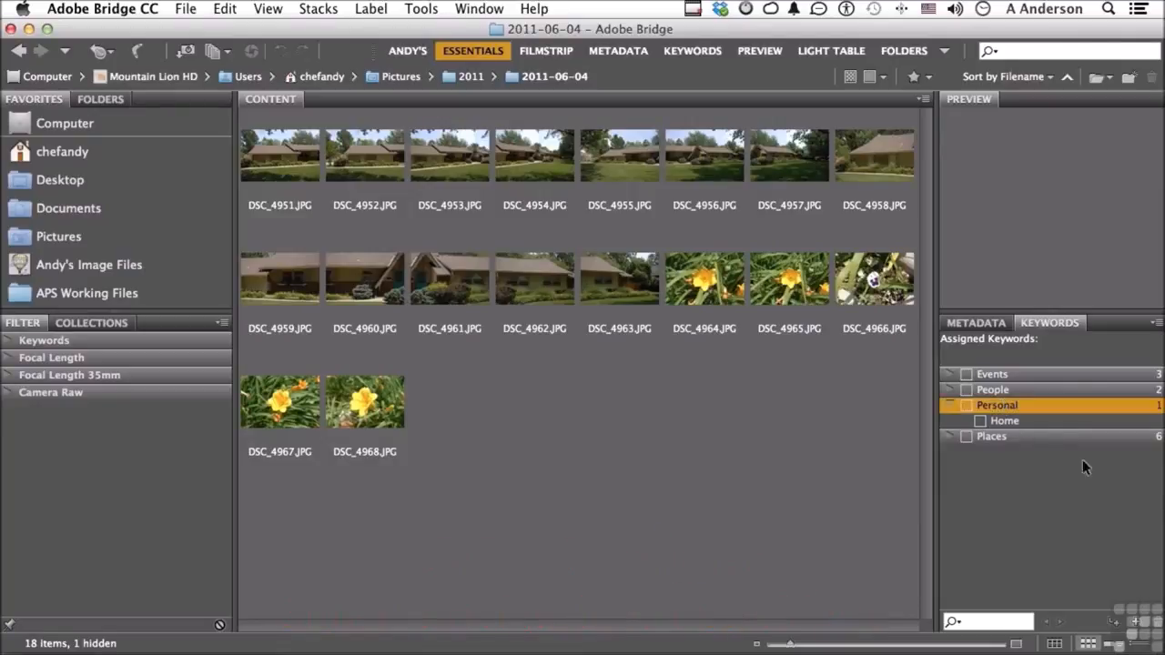
left_click(1114, 622)
type("Flowers")
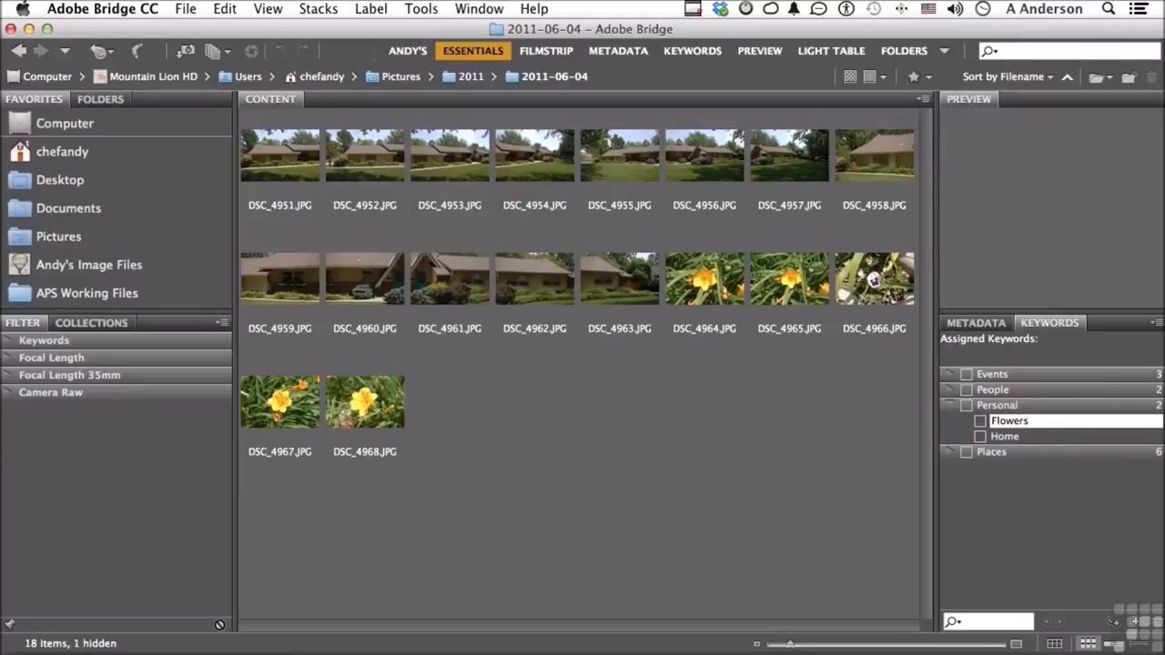
left_click(1046, 513)
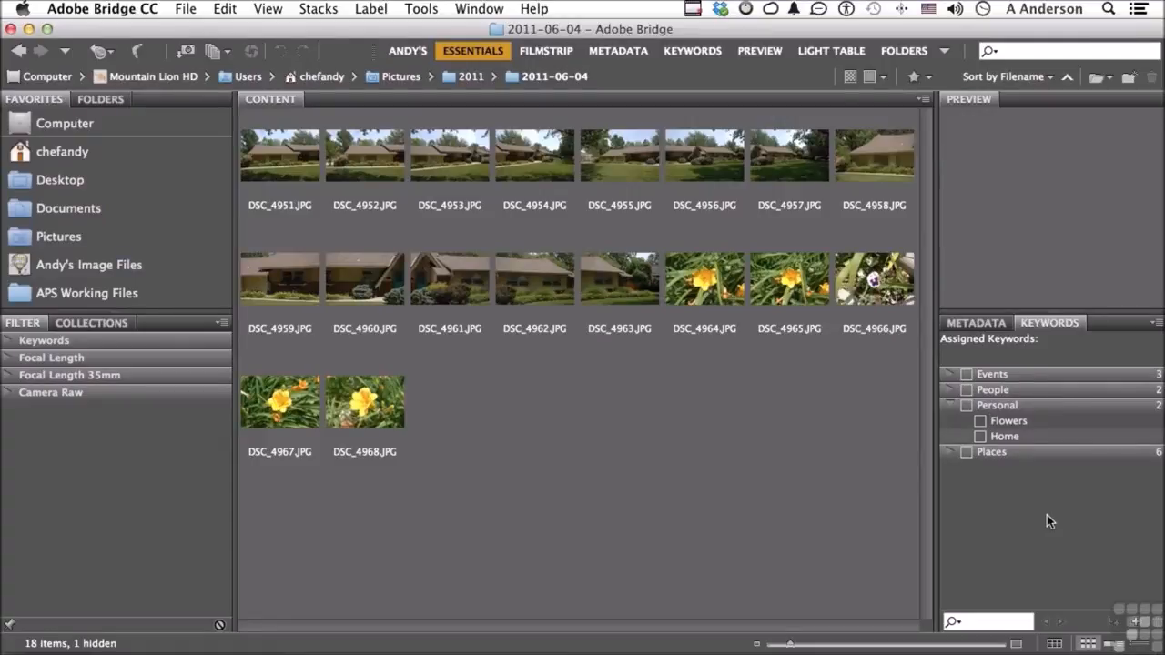
Assign the Home keyword to all house photos from DSC_4951.JPG through DSC_4963.JPG
left_click(642, 292)
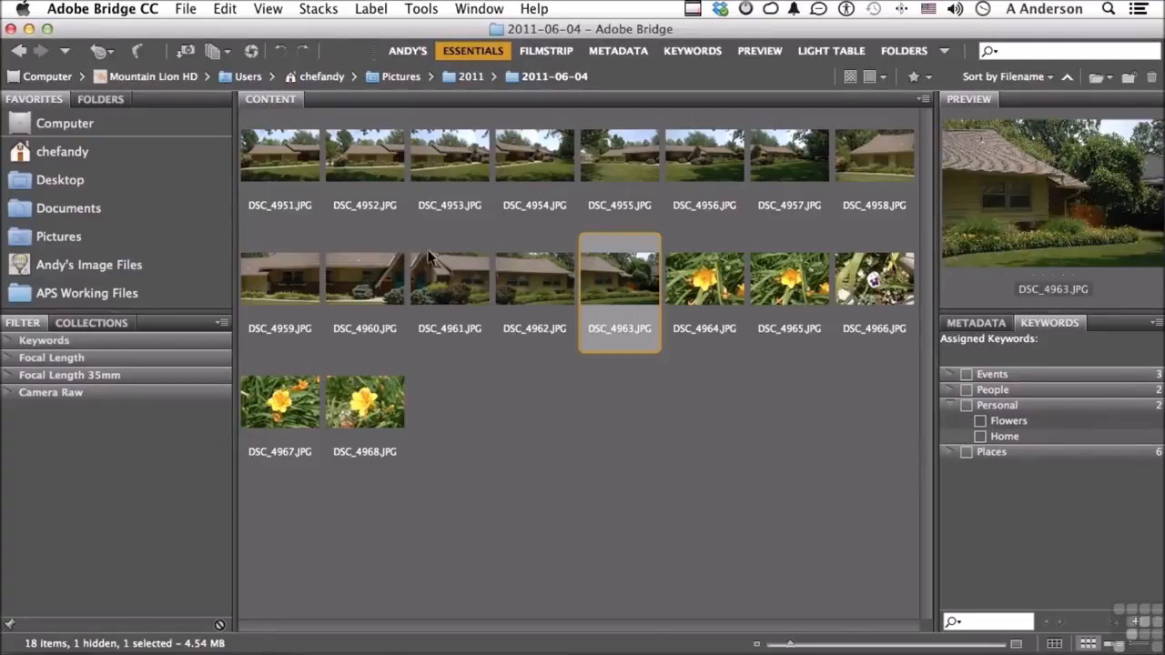
left_click(282, 166, "shift")
left_click(980, 437)
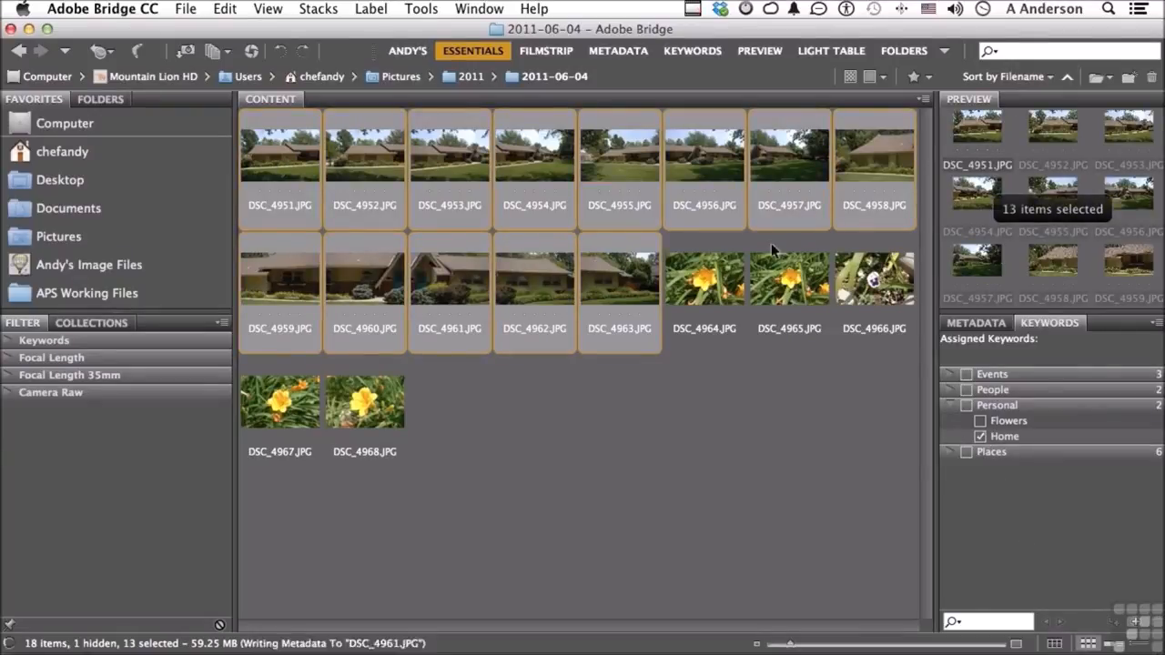
Assign the Flowers keyword to the flower photos from DSC_4964.JPG through DSC_4968.JPG
left_click(724, 278)
left_click(375, 393, "shift")
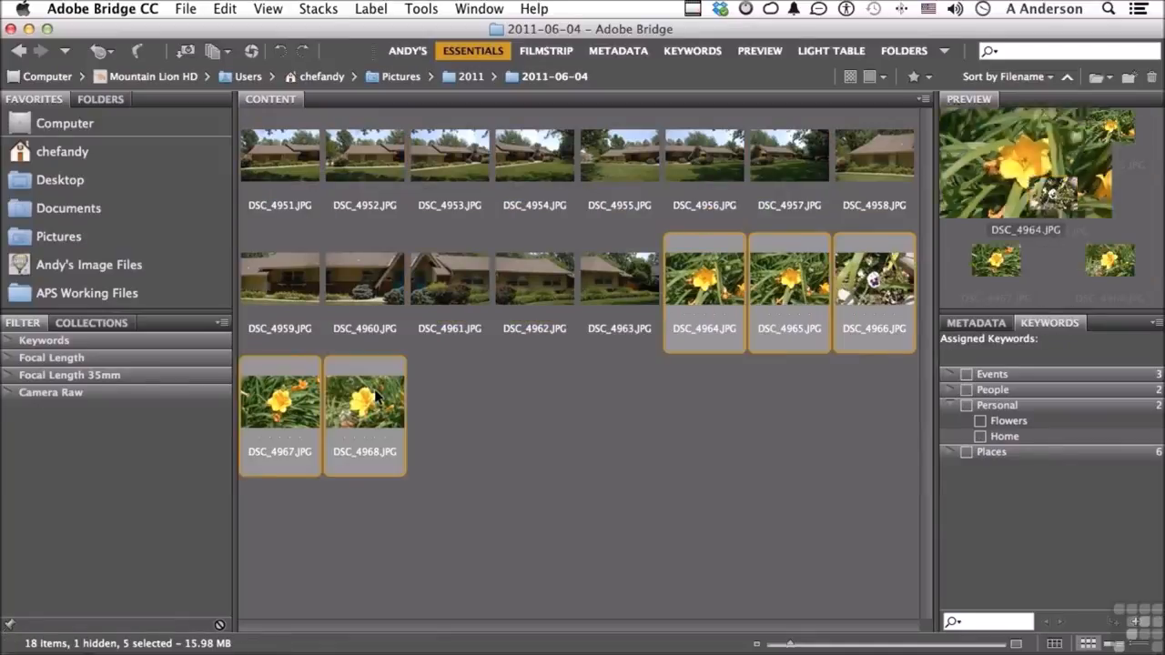
left_click(980, 422)
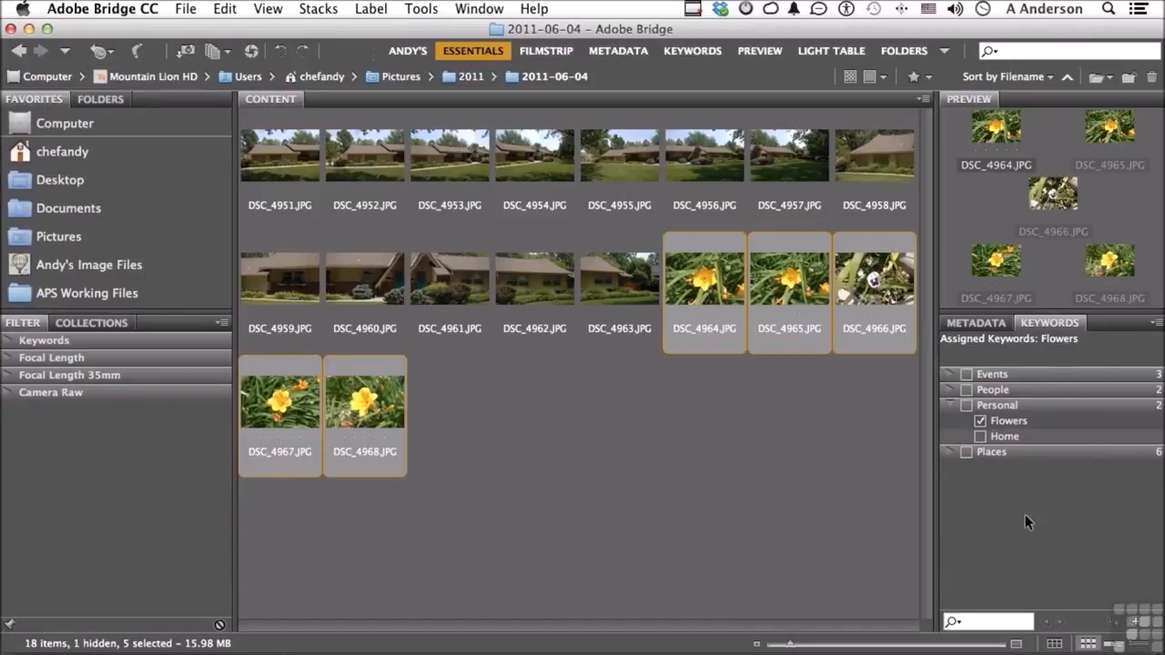
Search the 2011-06-04 folder for "home", close the search results and clear the search text
left_click(1040, 53)
type("home")
key("Return")
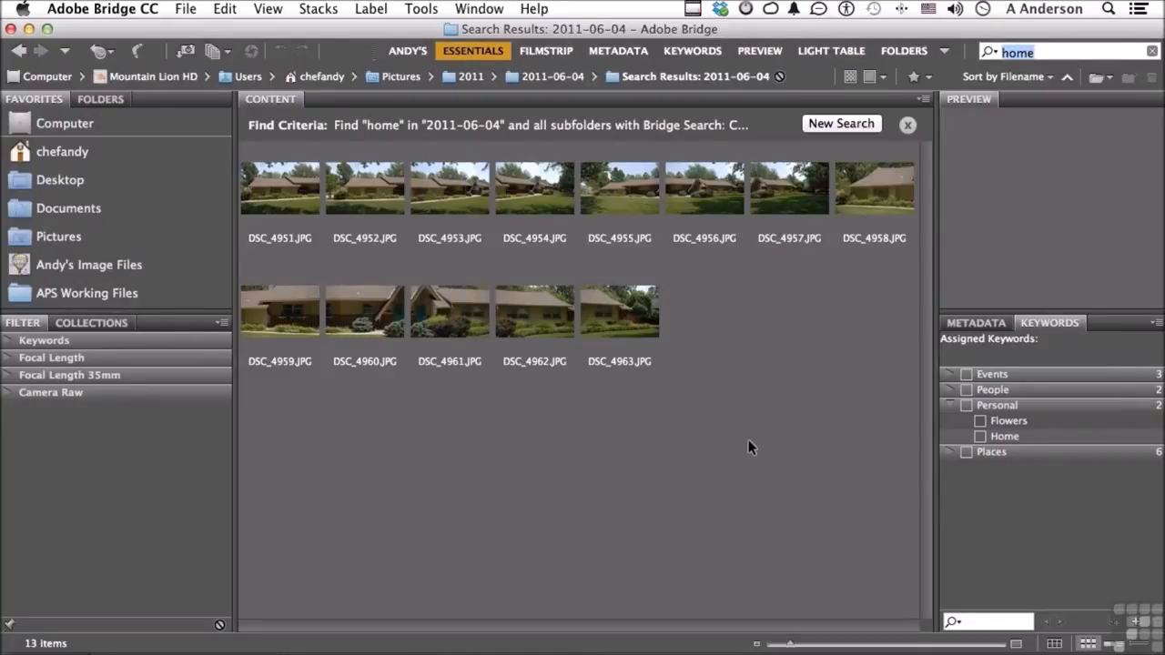
left_click(908, 126)
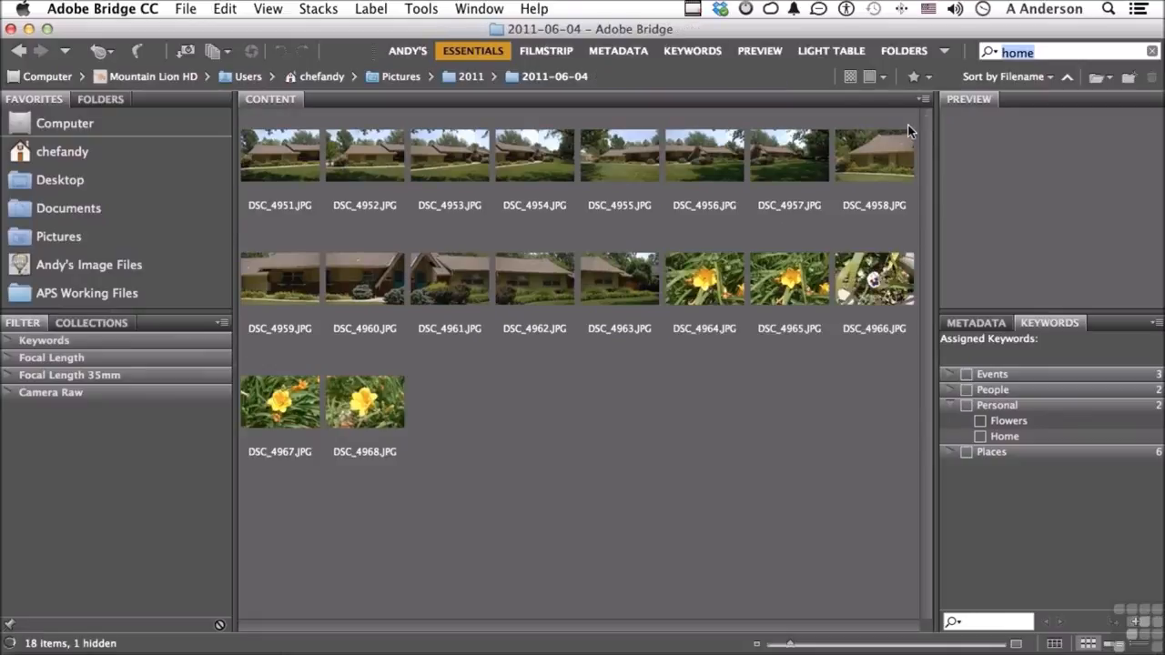
left_click(1152, 52)
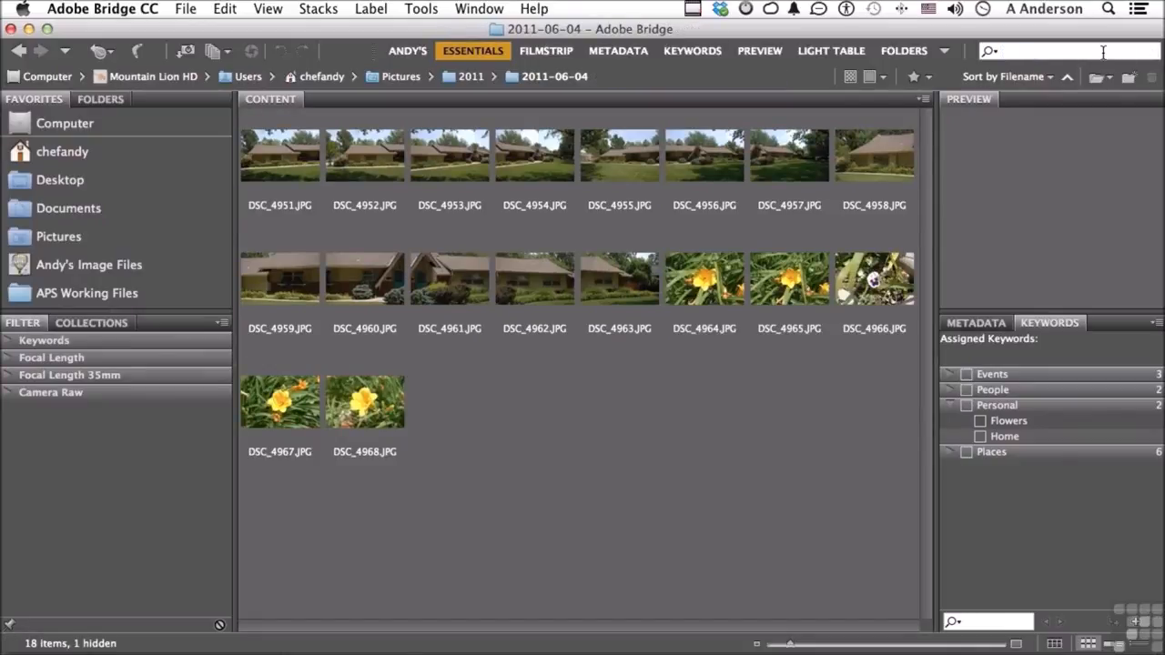
Search the 2011-06-04 folder for "flowers", clear the search text and return to the full folder
type("flowers")
key("Return")
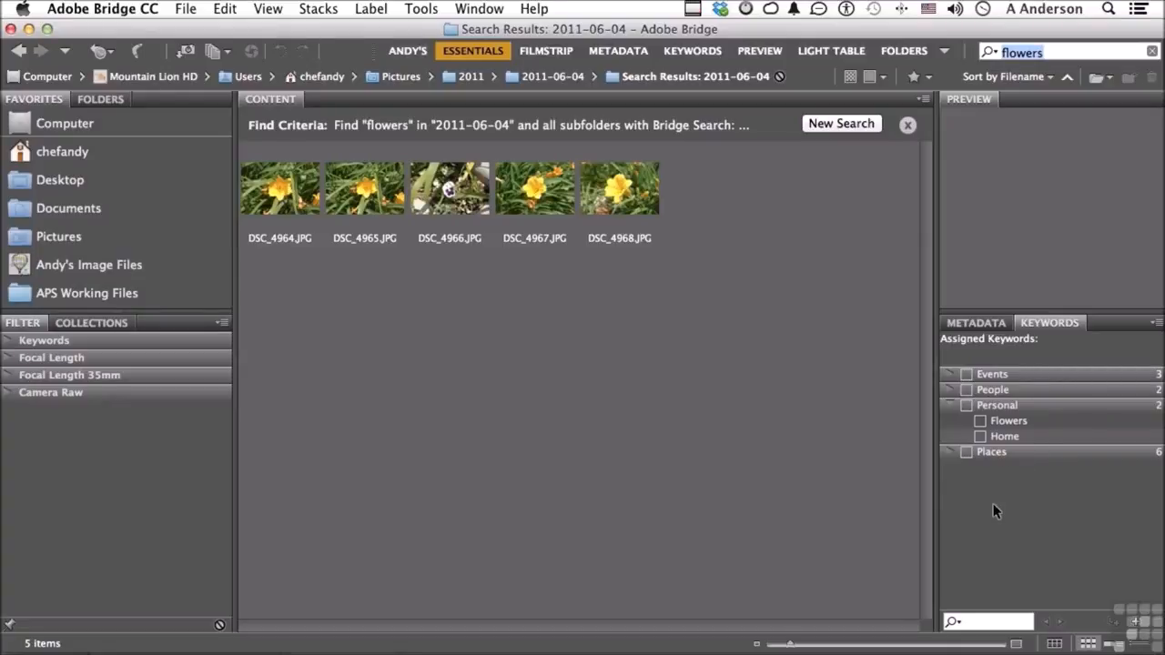
left_click(1151, 51)
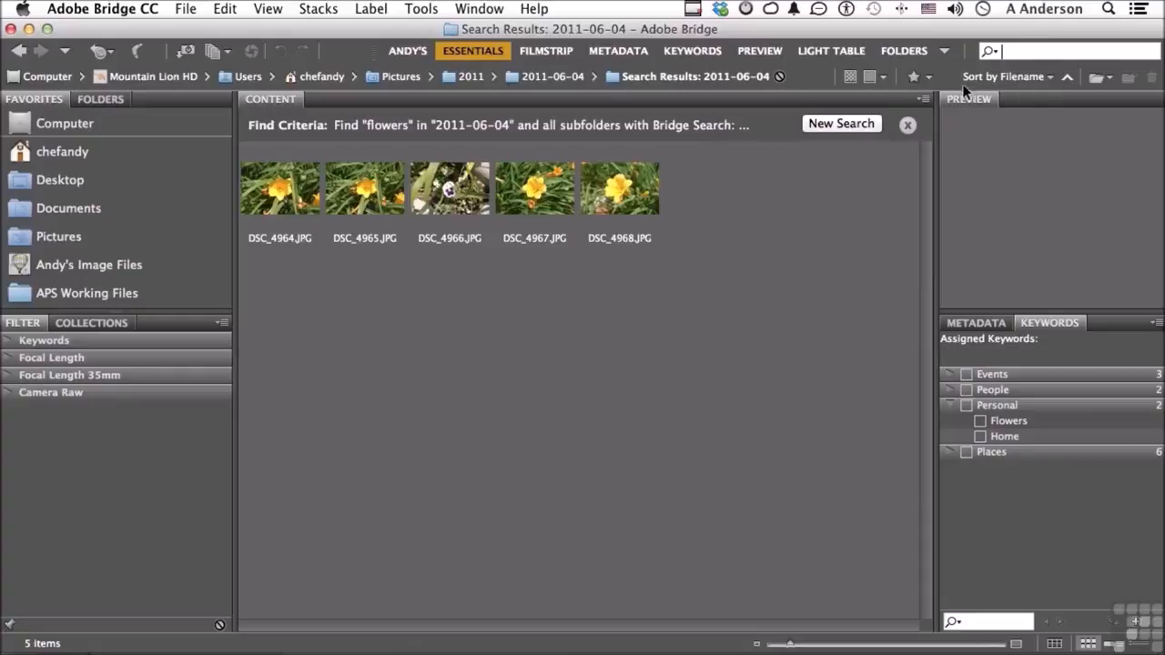
left_click(908, 126)
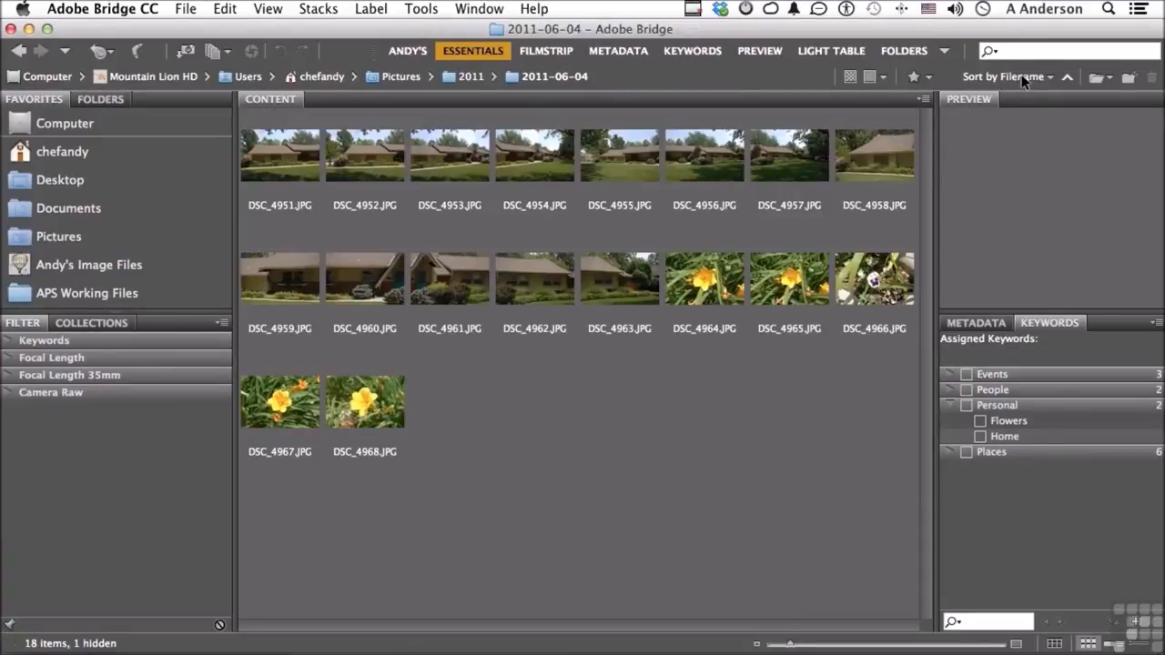
Sort the images manually, moving DSC_4965.JPG directly before DSC_4964.JPG and DSC_4956.JPG directly after DSC_4952.JPG
left_click(1024, 78)
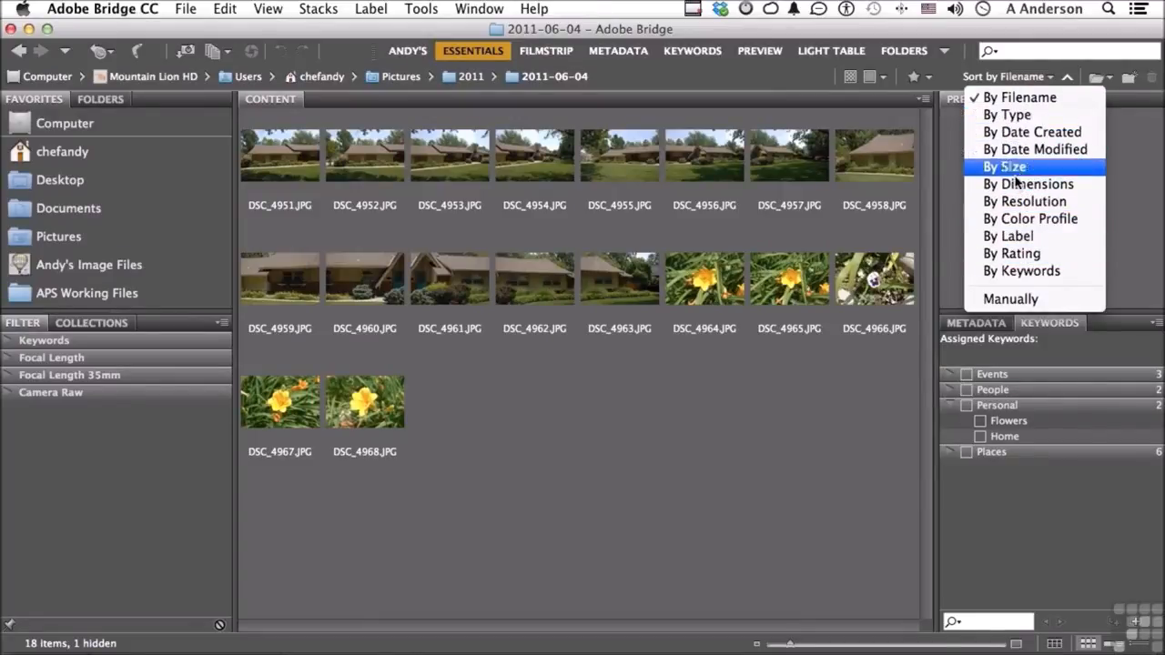
left_click(1020, 299)
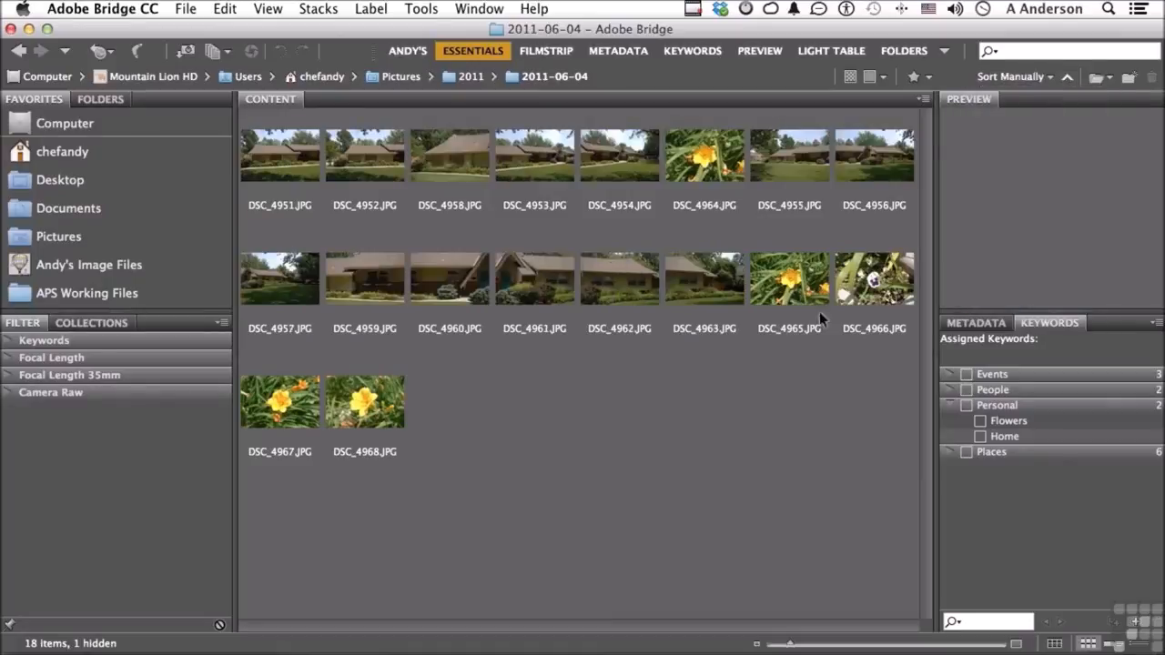
left_click_drag(778, 299, 660, 197)
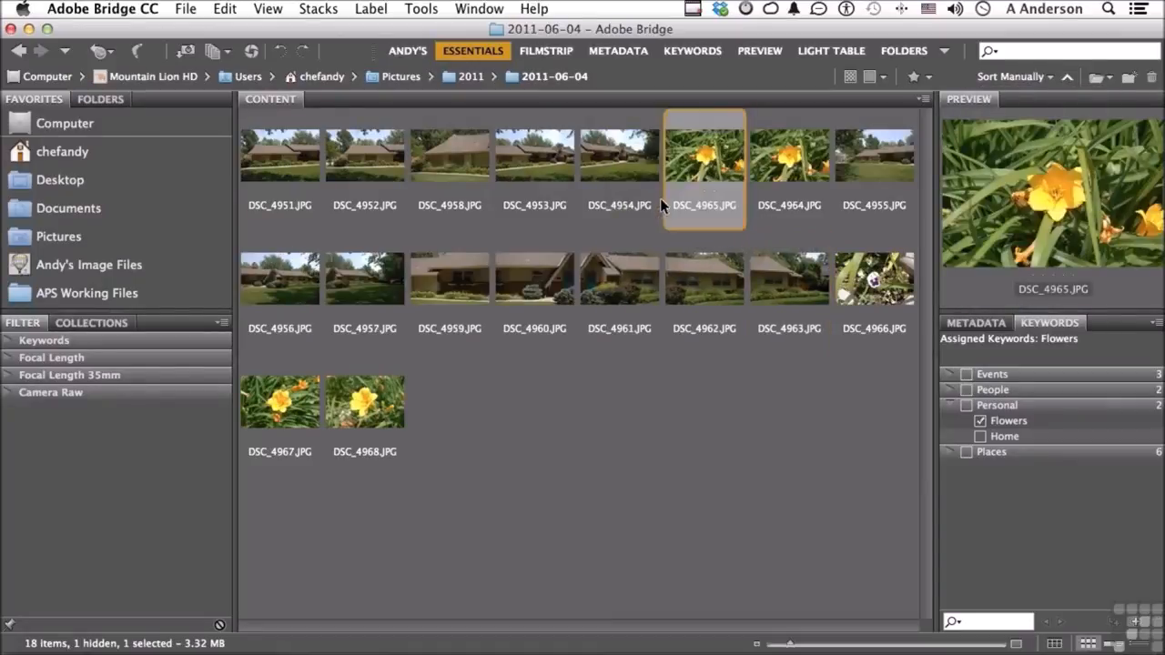
left_click_drag(281, 288, 405, 200)
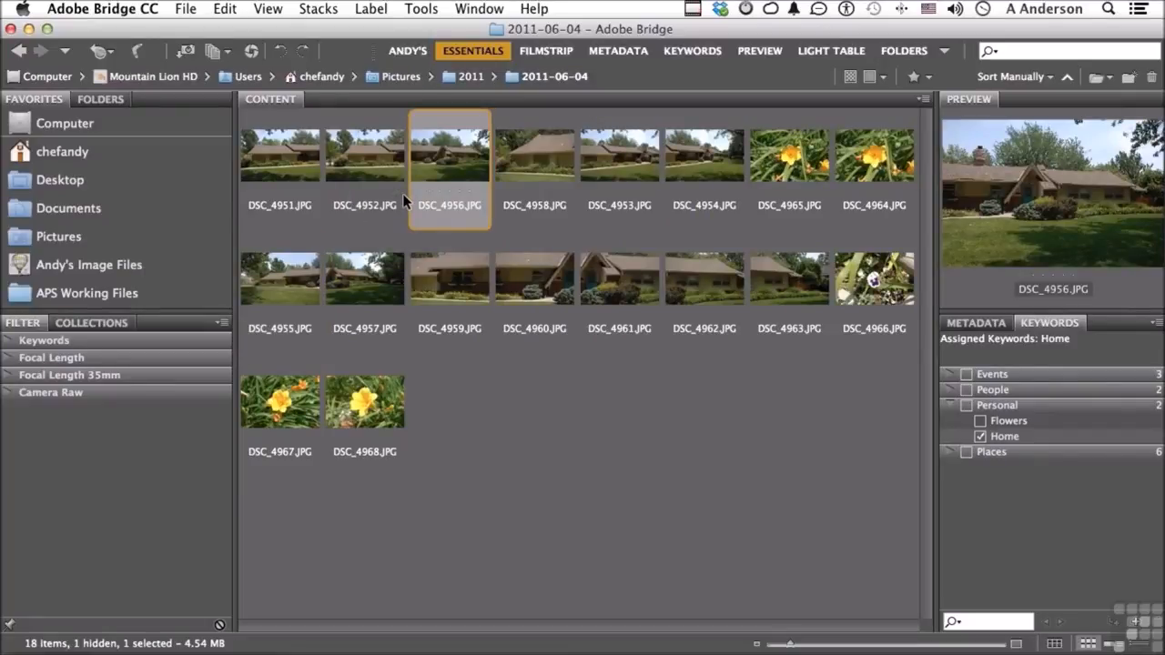
Sort the images by filename, review the available rating and label filters without applying one, and deselect all images
left_click(1004, 76)
left_click(1034, 97)
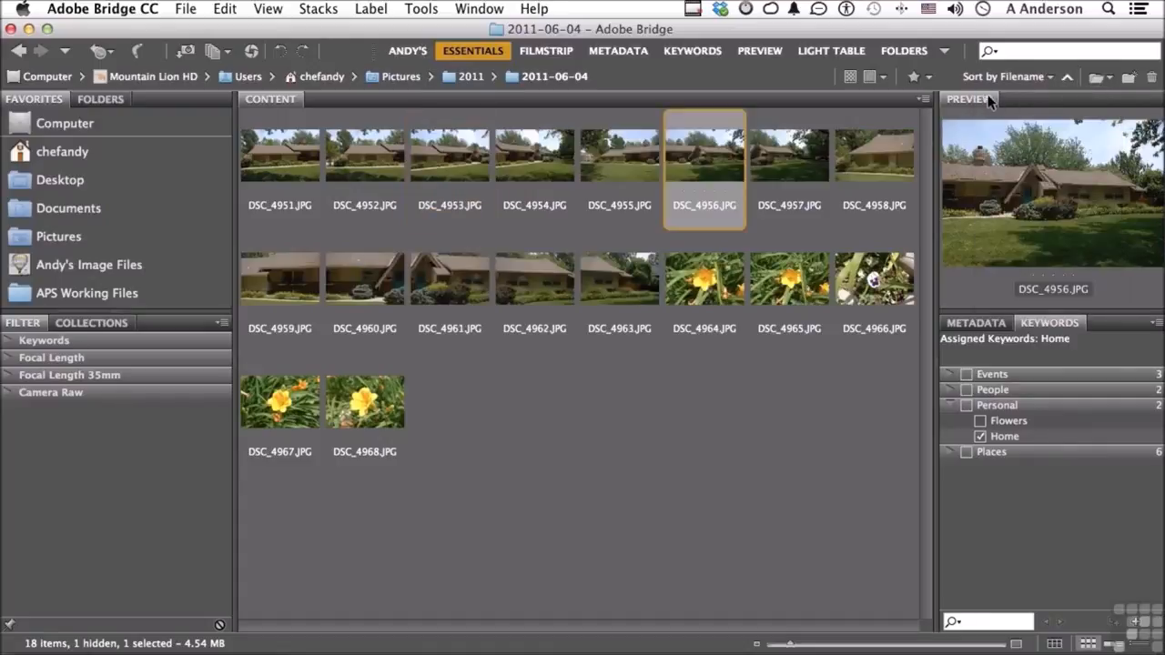
left_click(917, 78)
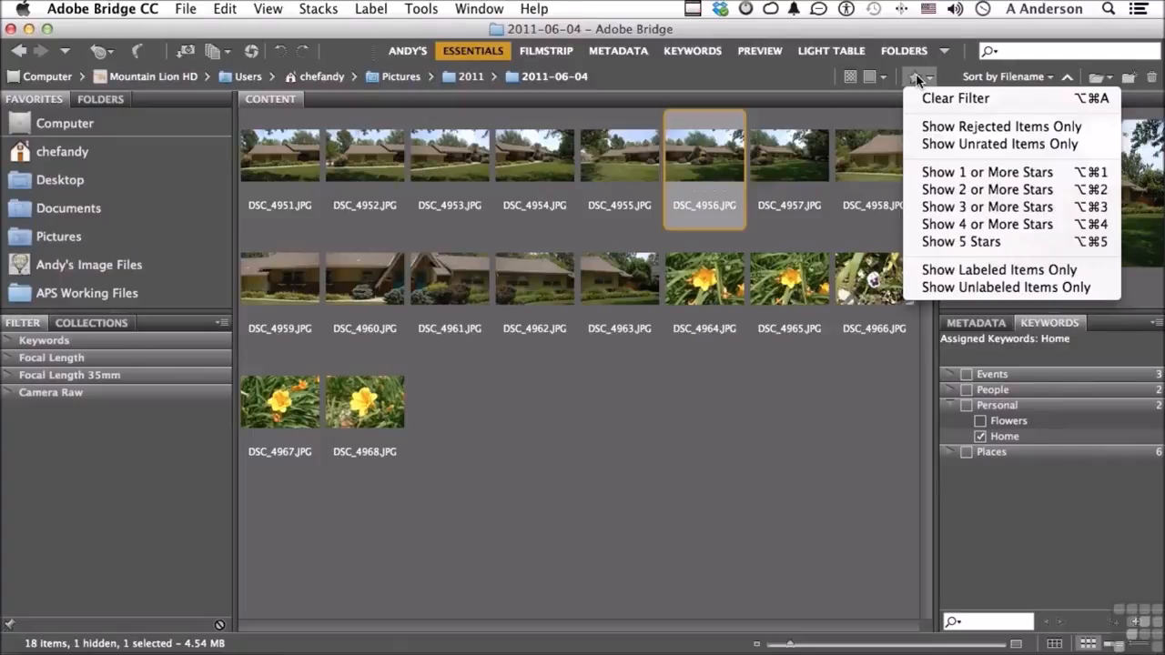
left_click(718, 397)
left_click(718, 398)
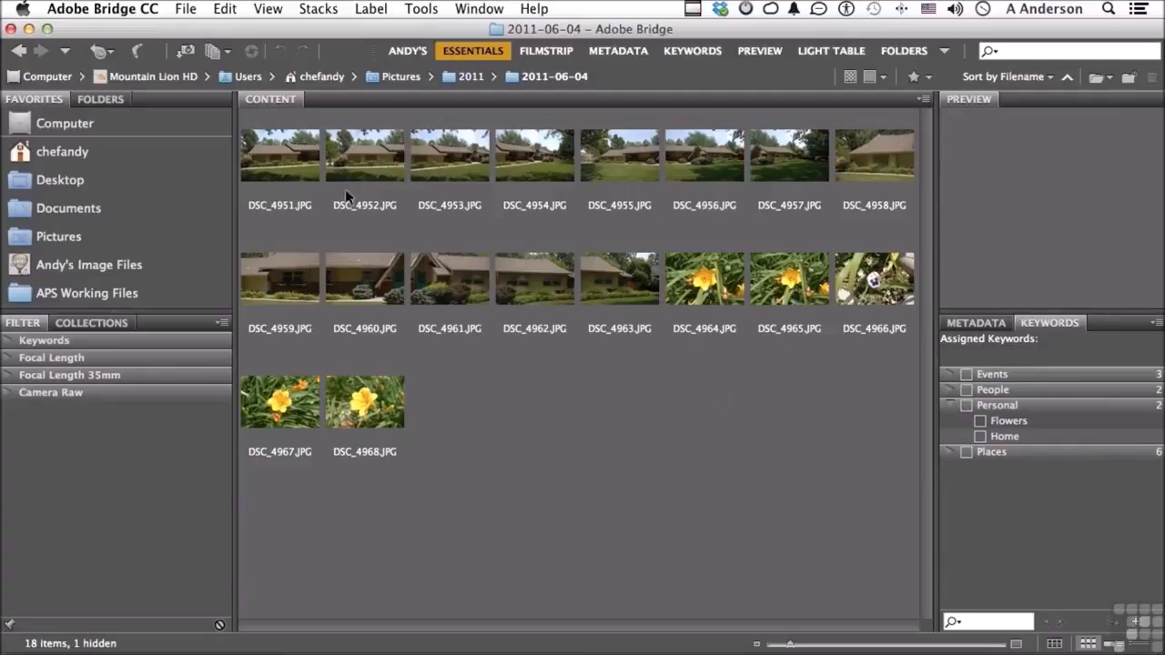
Rate DSC_4951.JPG, DSC_4954.JPG, DSC_4958.JPG and DSC_4964.JPG together with five stars
left_click(290, 173)
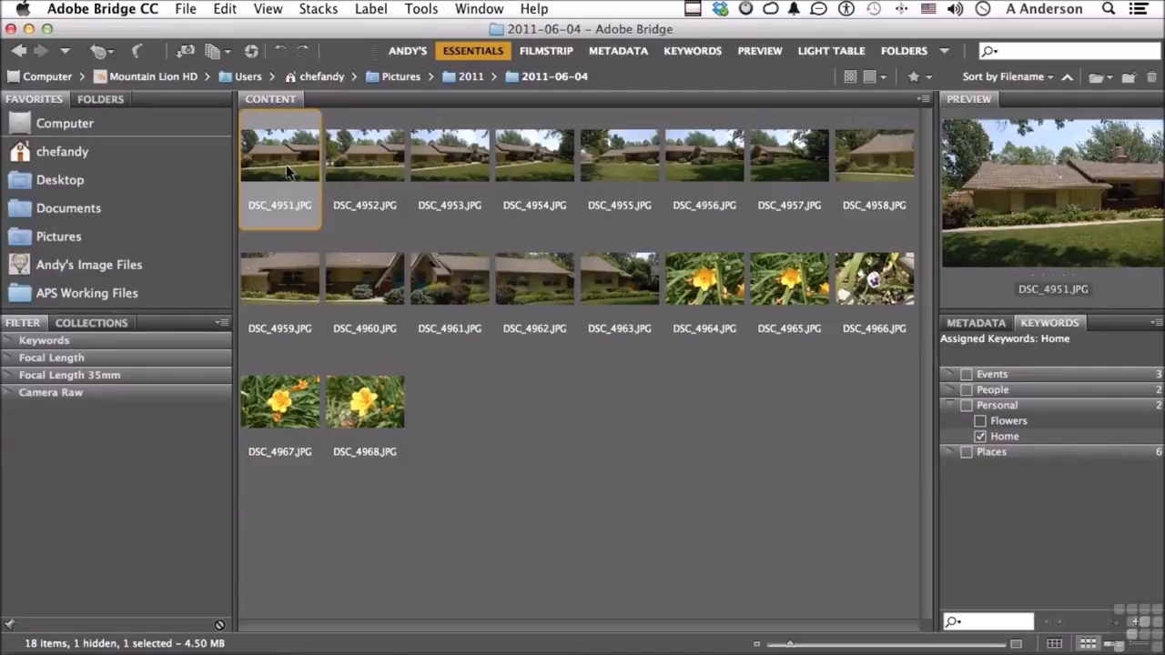
left_click(538, 154, "super")
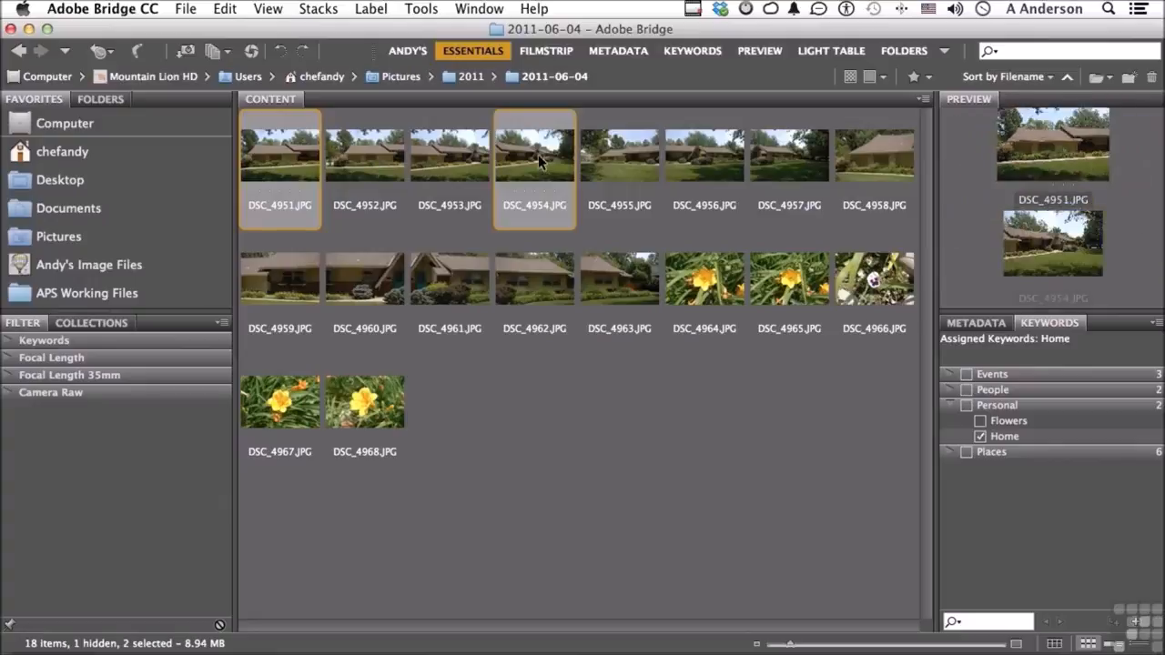
left_click(893, 150, "super")
left_click(707, 291, "super")
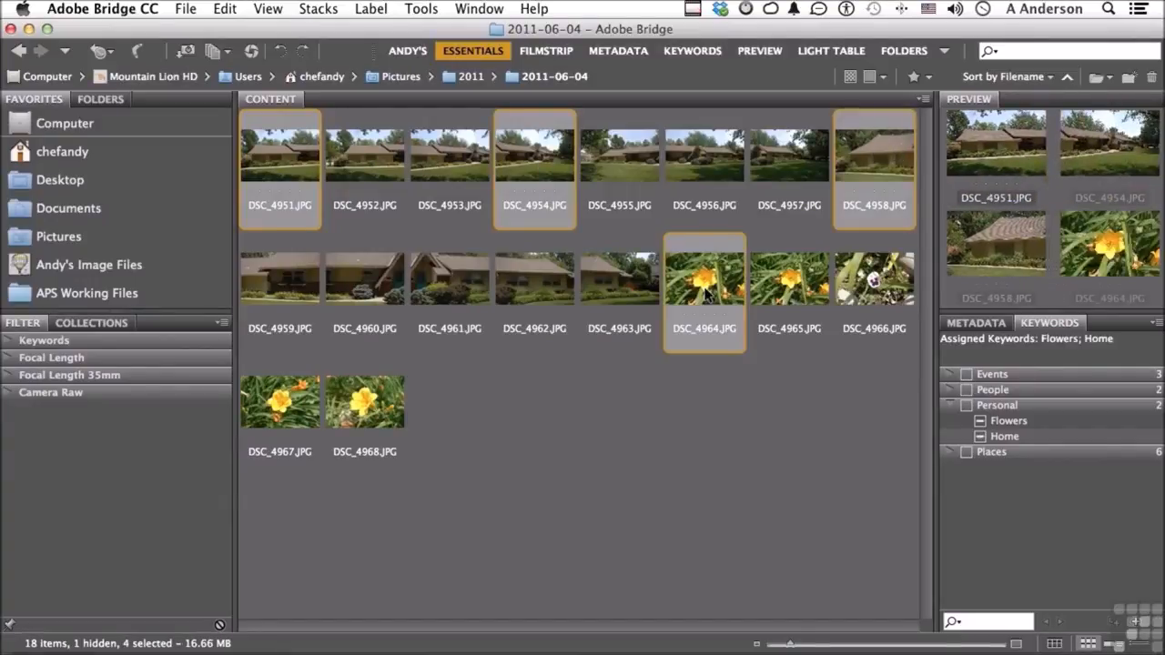
left_click(557, 190)
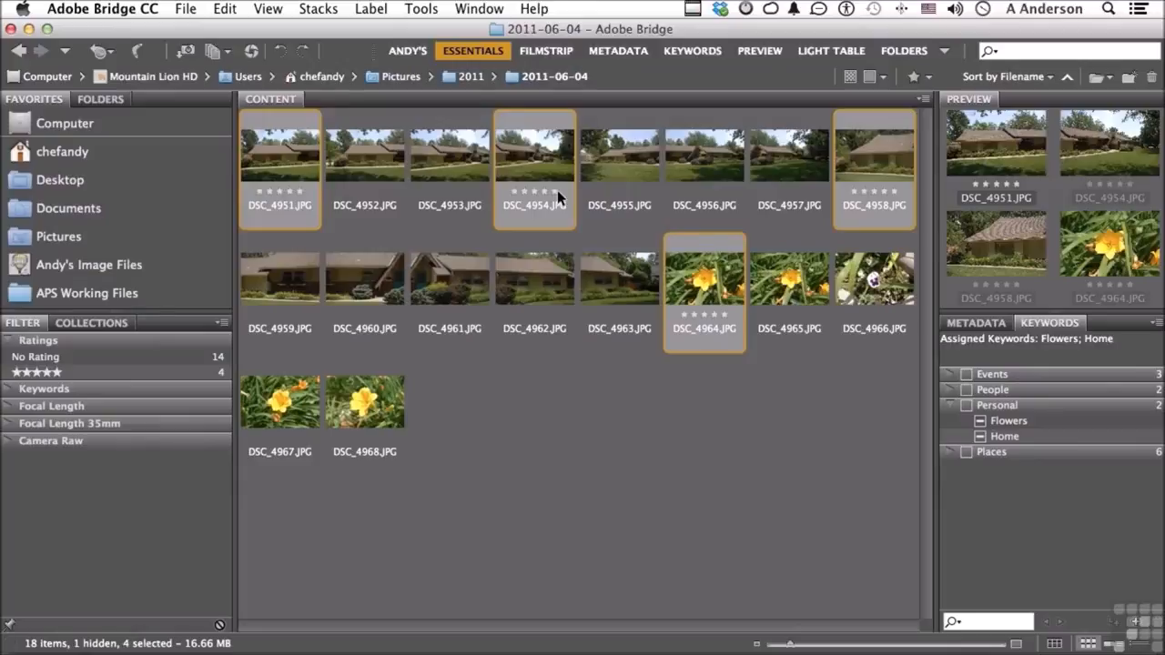
Rate DSC_4952.JPG, DSC_4955.JPG, DSC_4957.JPG and DSC_4962.JPG together with four stars
left_click(370, 170)
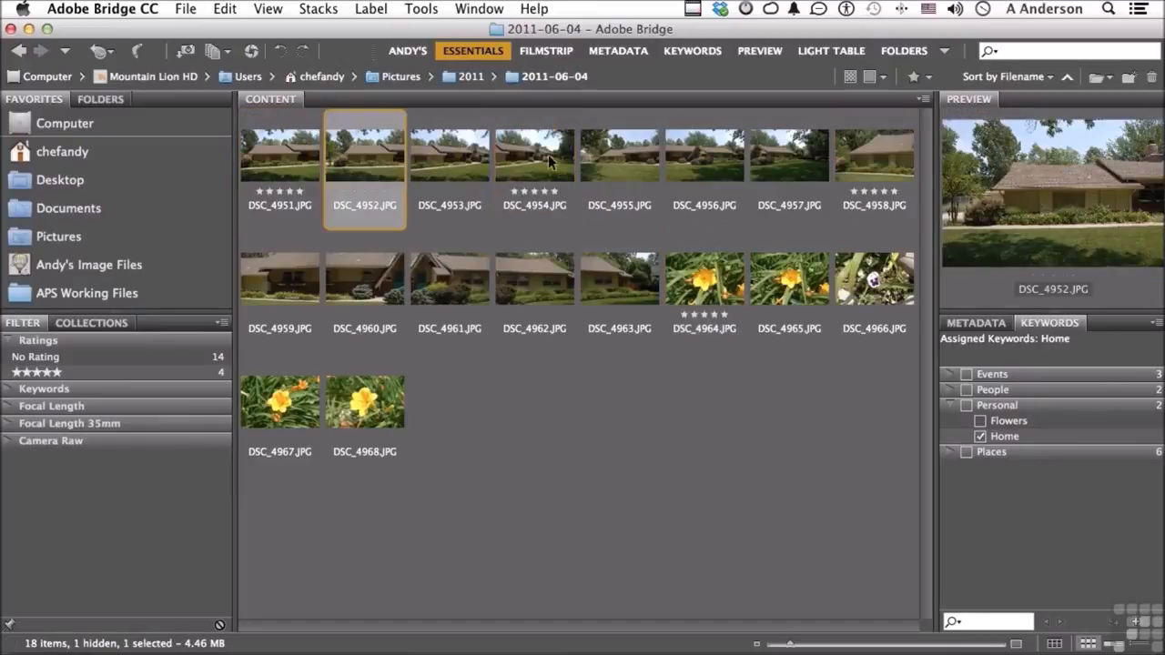
left_click(606, 155, "super")
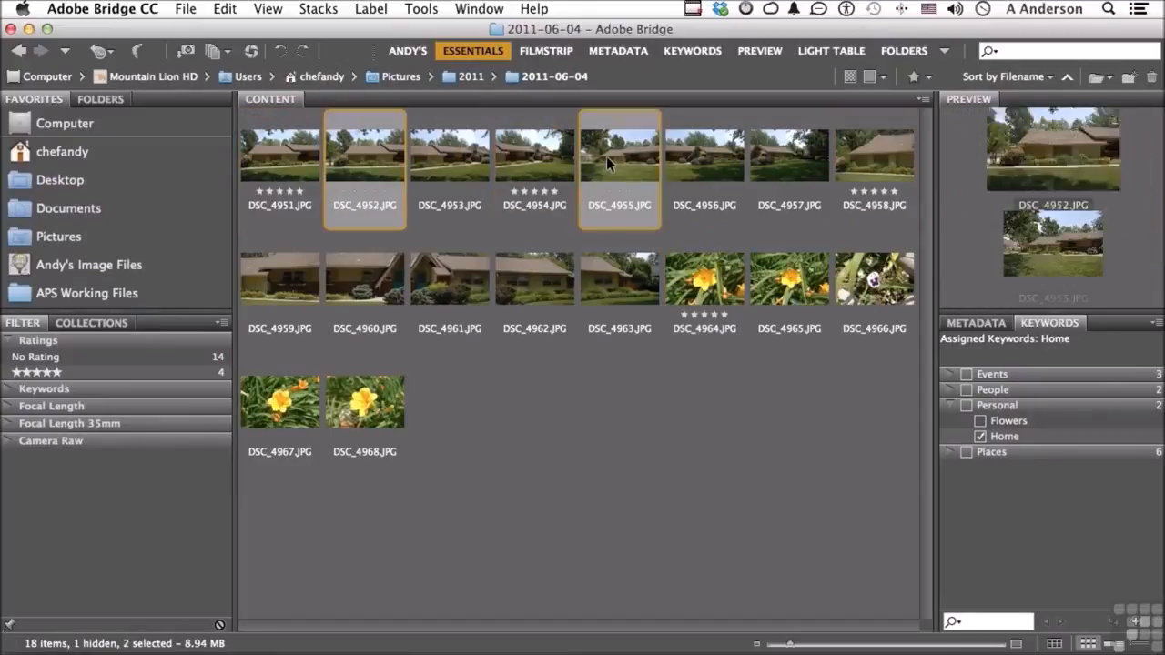
left_click(784, 162, "super")
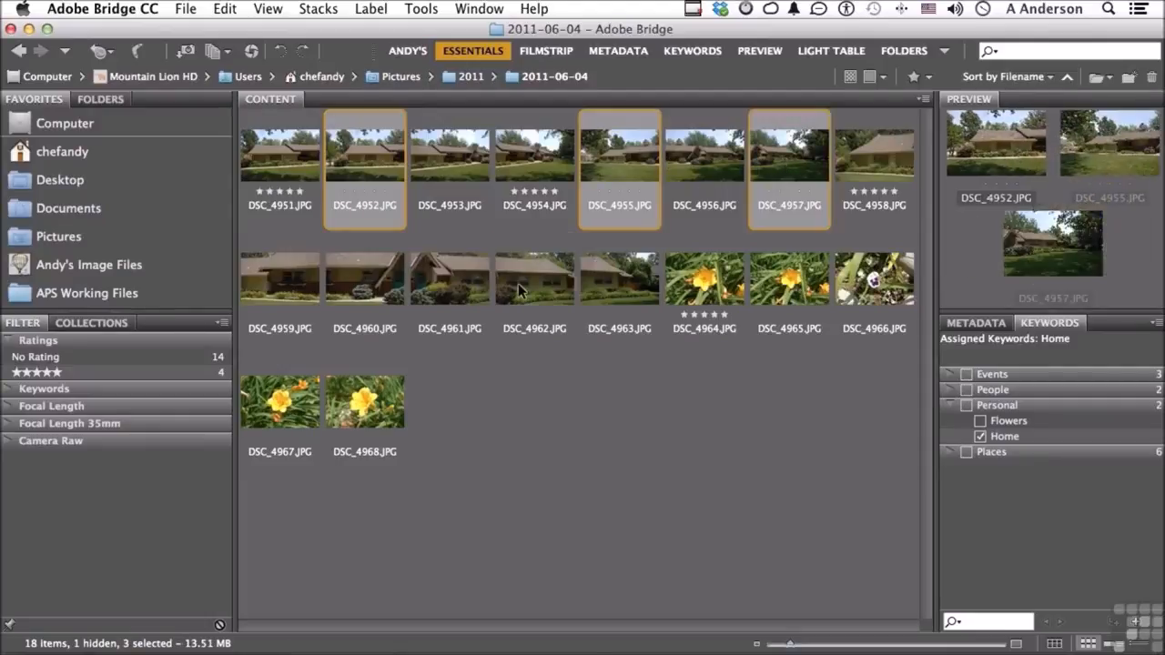
left_click(520, 289, "super")
key("super+4")
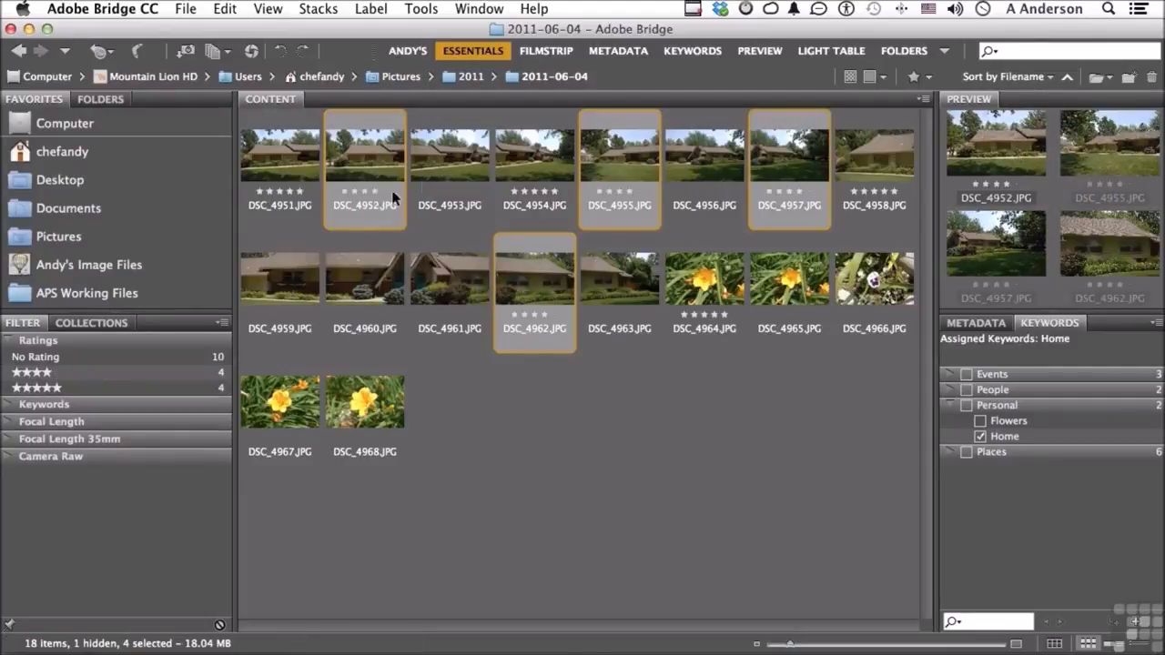
Rate DSC_4953.JPG, DSC_4960.JPG and DSC_4968.JPG together with three stars and deselect all images
left_click(457, 173)
left_click(352, 299, "super")
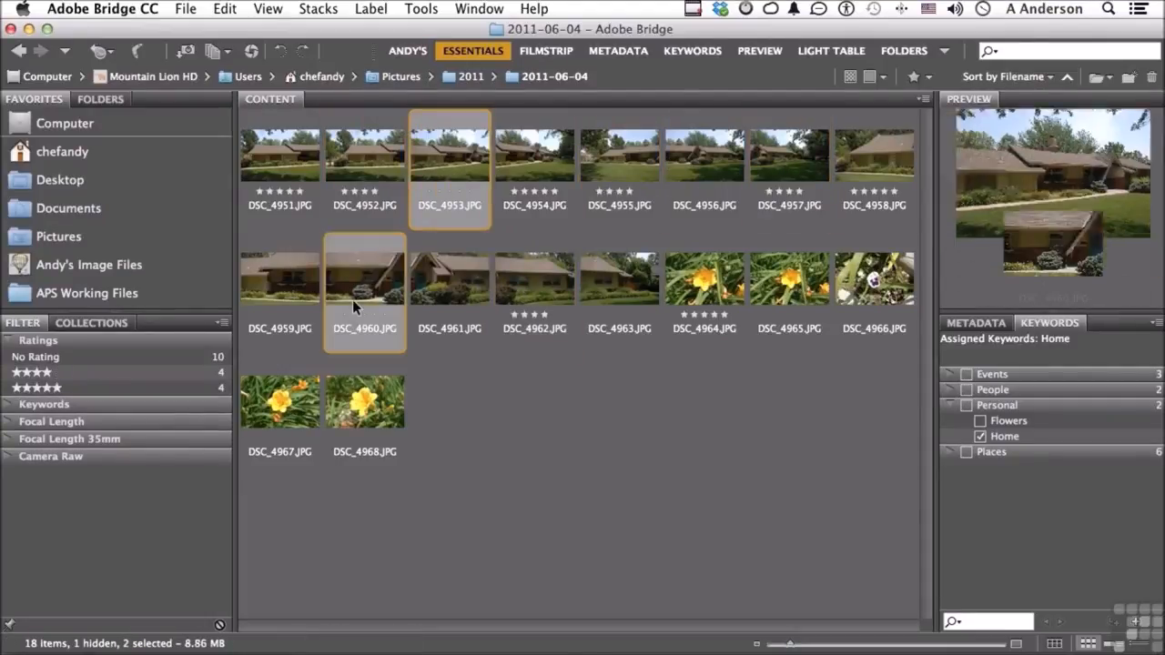
left_click(361, 425, "super")
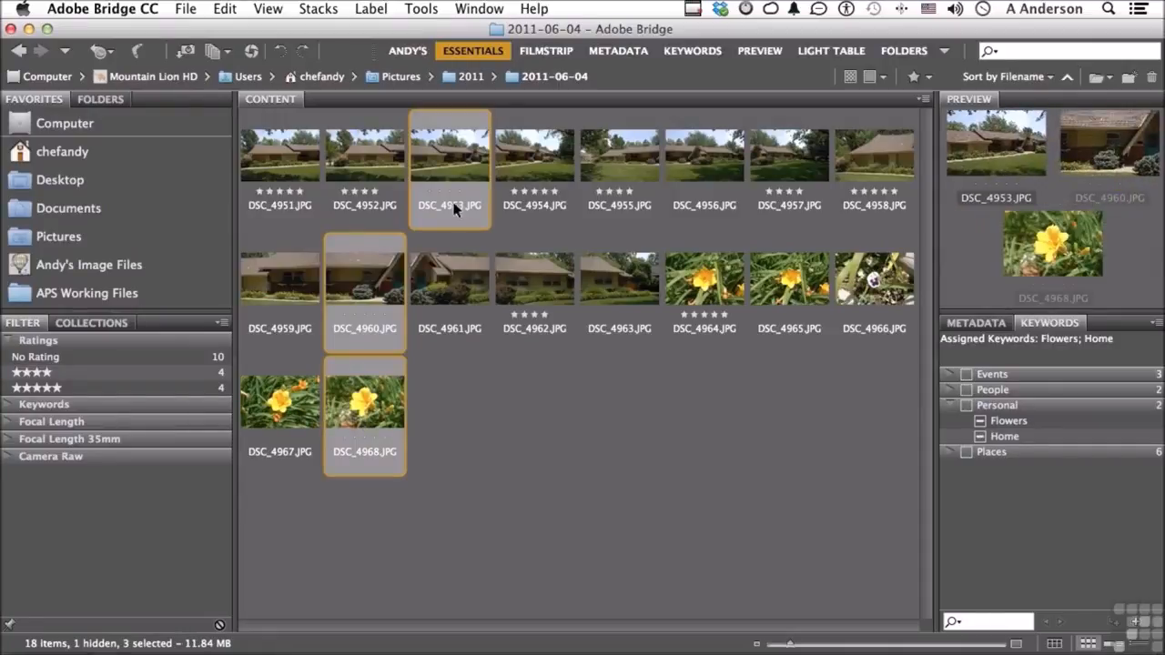
key("super+3")
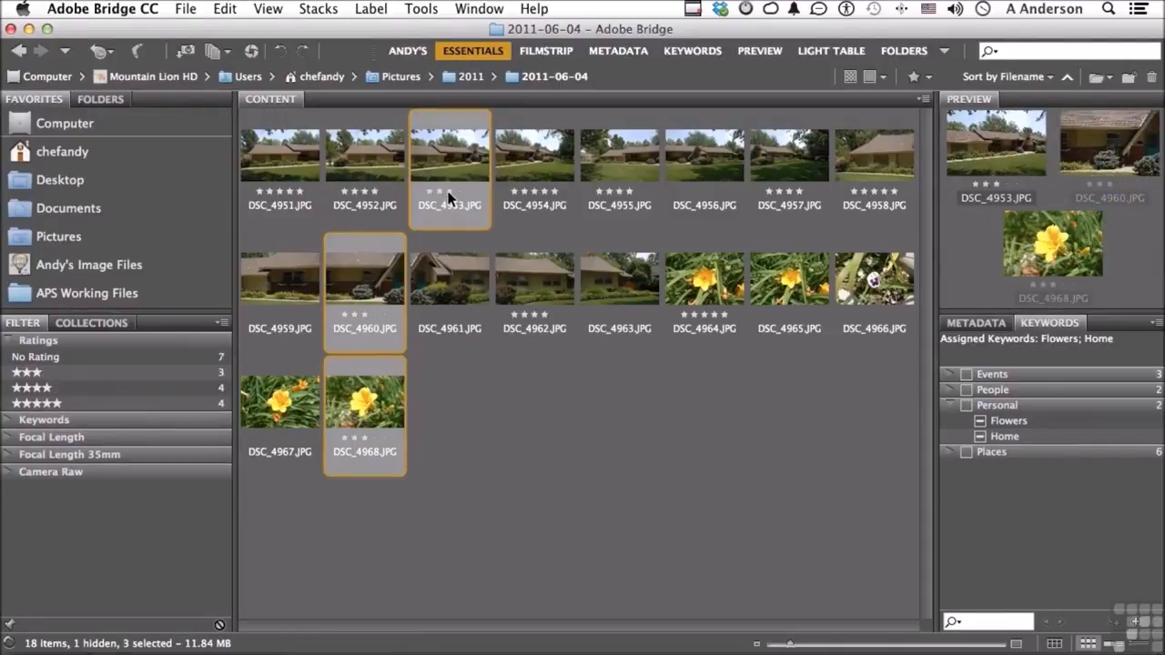
left_click(536, 401)
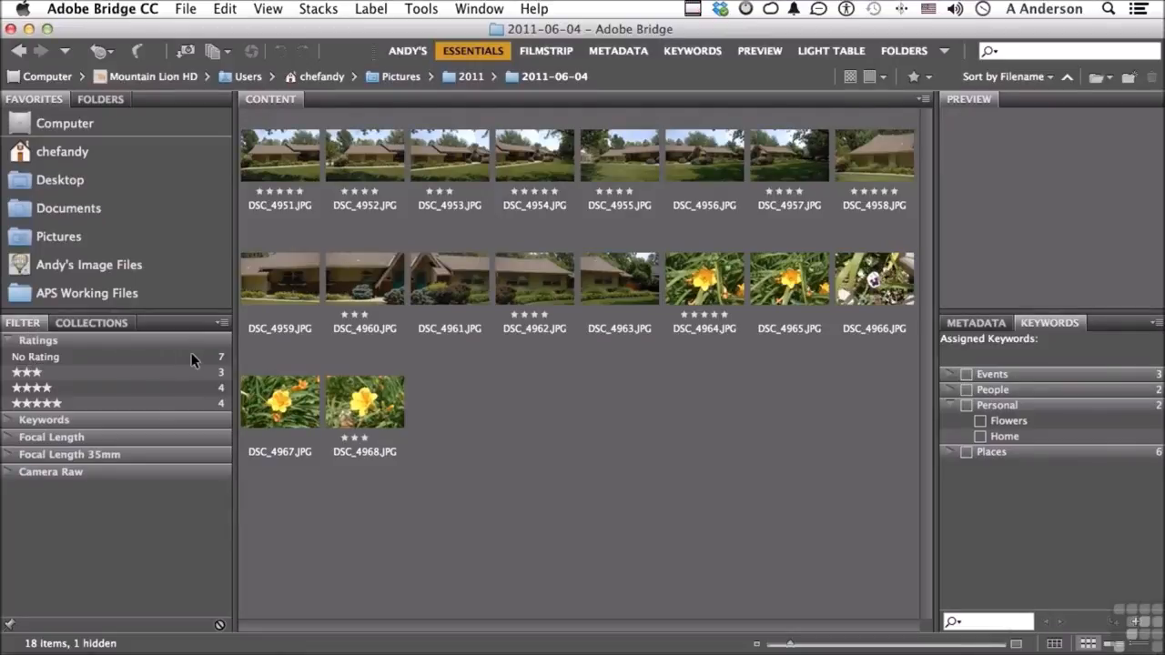
Filter the images in turn by five stars, no rating, four stars, and four plus five stars, clearing all rating filters
left_click(138, 399)
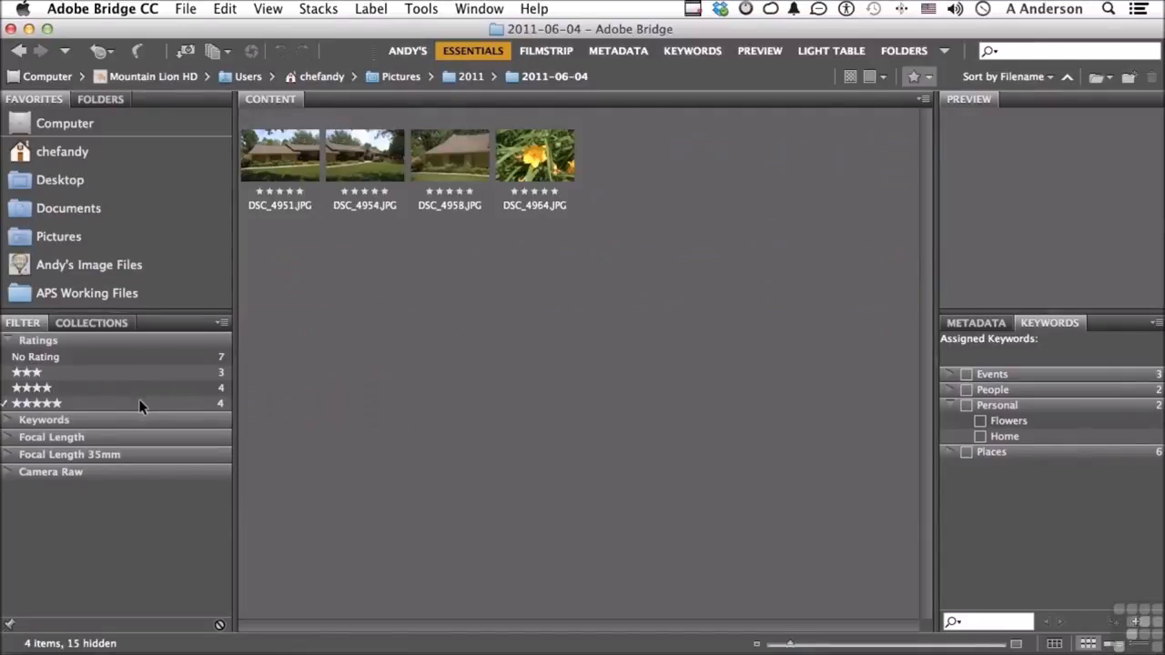
left_click(138, 401)
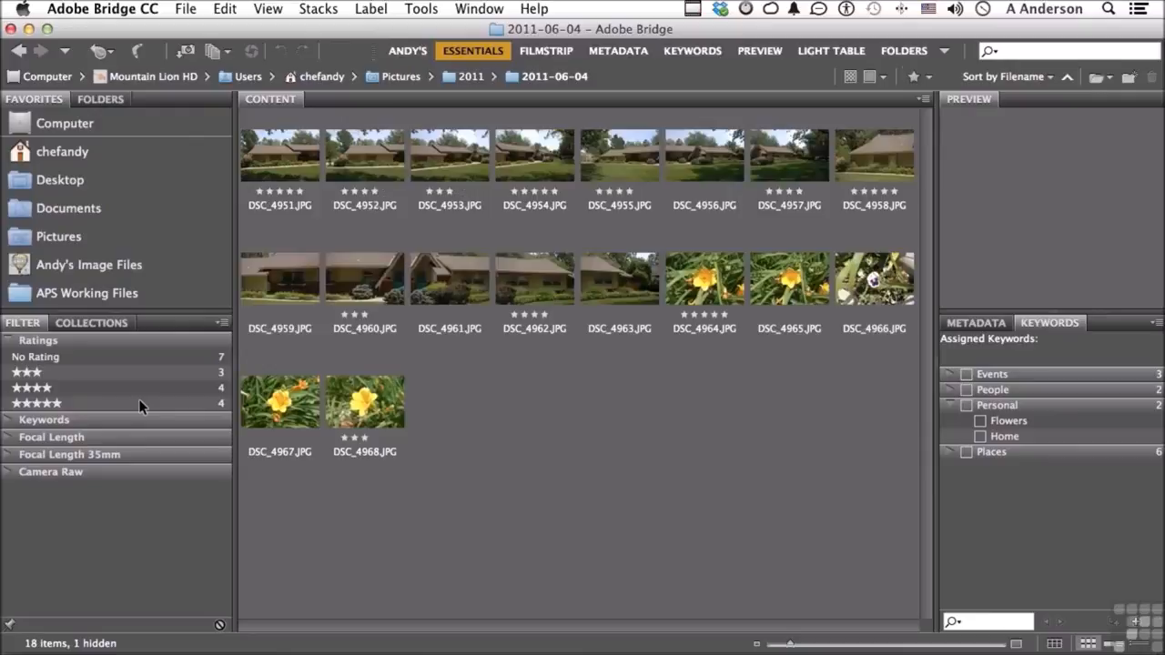
left_click(127, 357)
left_click(128, 357)
left_click(118, 389)
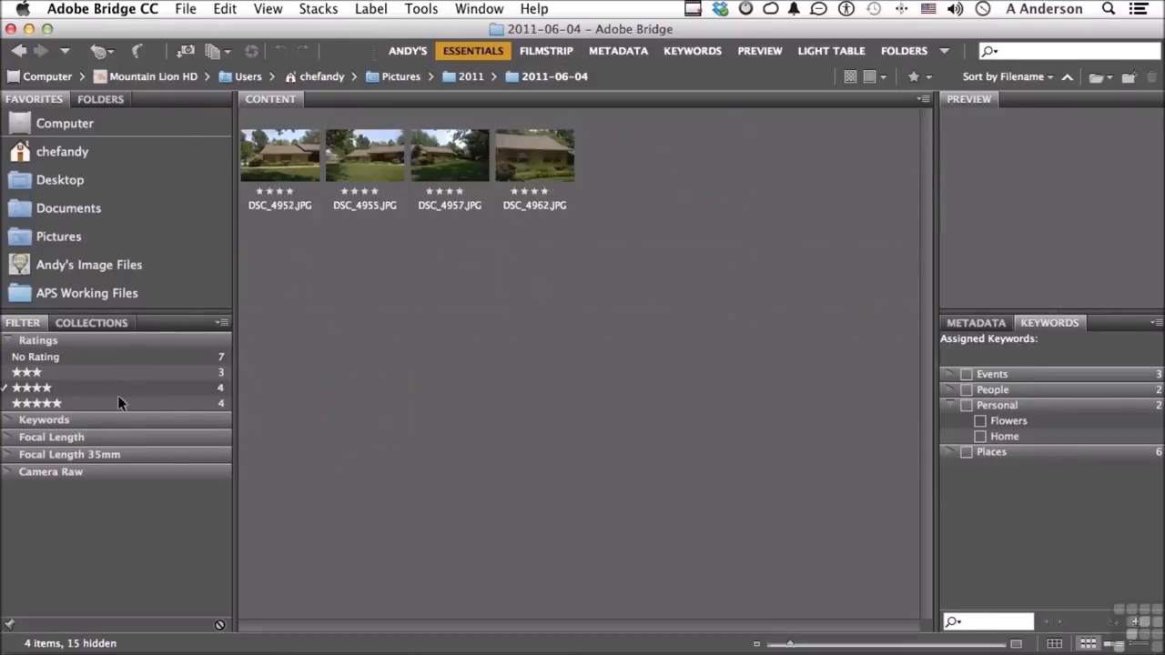
left_click(118, 403)
left_click(119, 403)
left_click(117, 388)
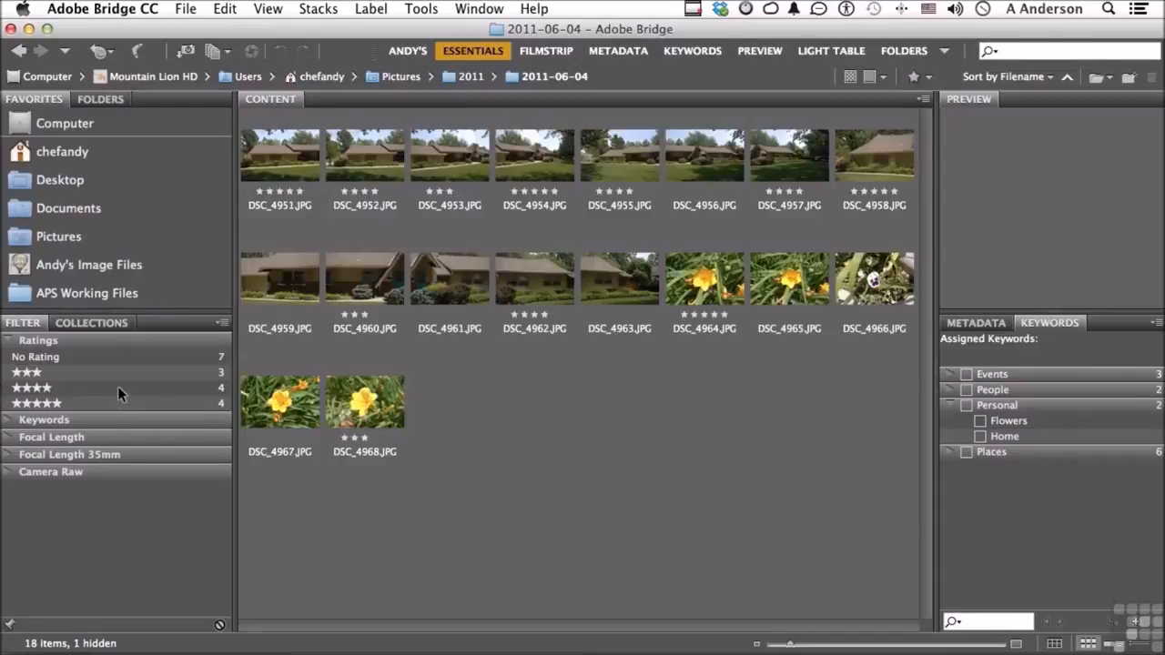
Expand the keyword filters and show only the Home images, then only the Flowers images, clearing each filter
left_click(3, 421)
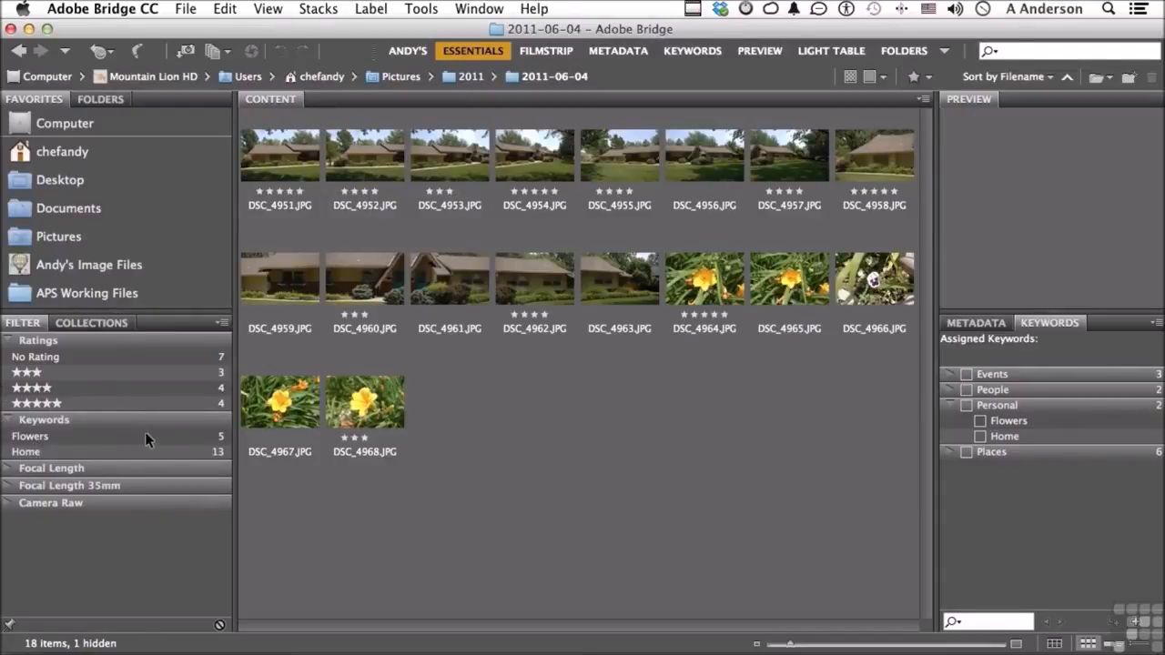
left_click(52, 447)
left_click(51, 448)
left_click(52, 441)
left_click(52, 441)
Create a new collection named Wichita Home
left_click(106, 324)
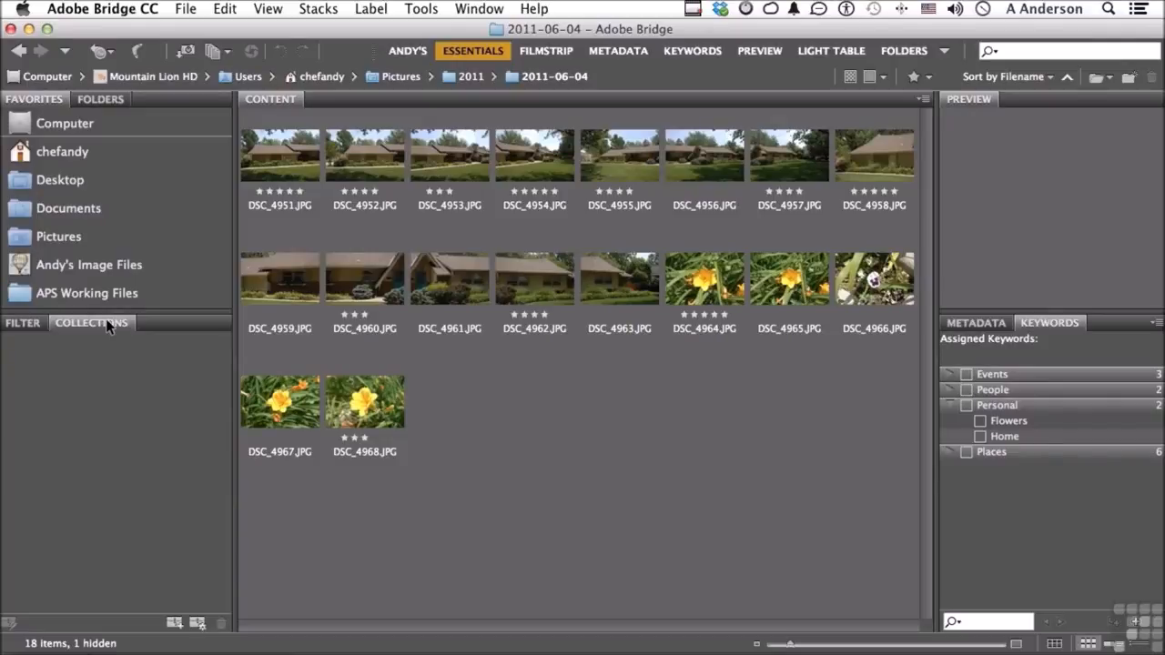
left_click(173, 622)
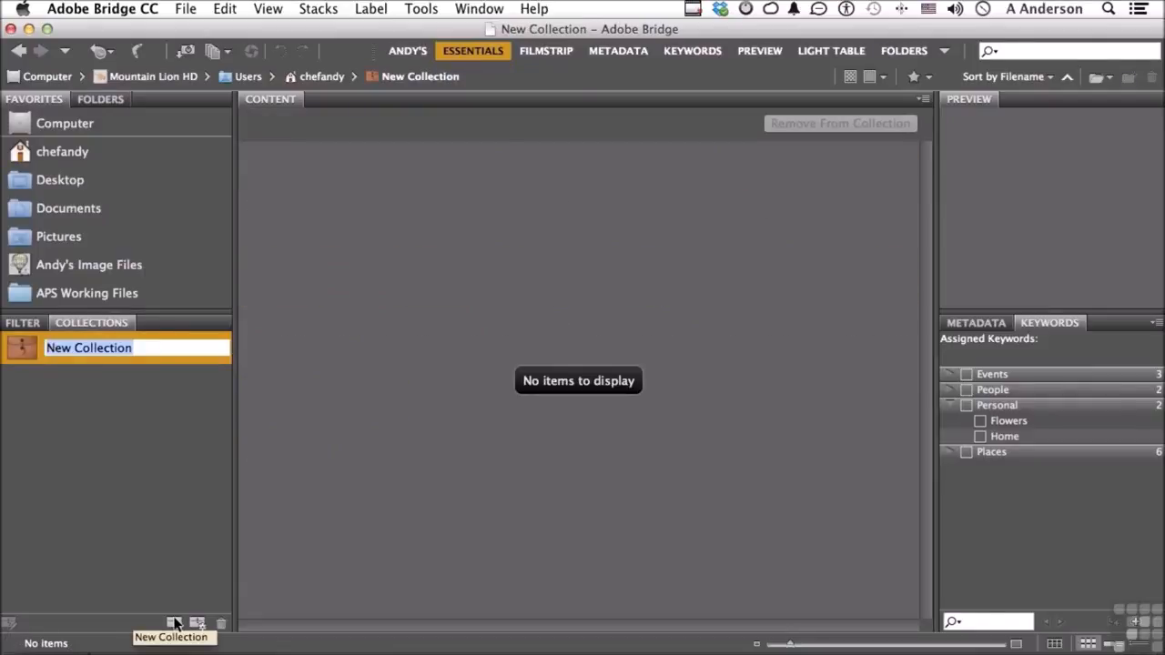
type("Wichita Home")
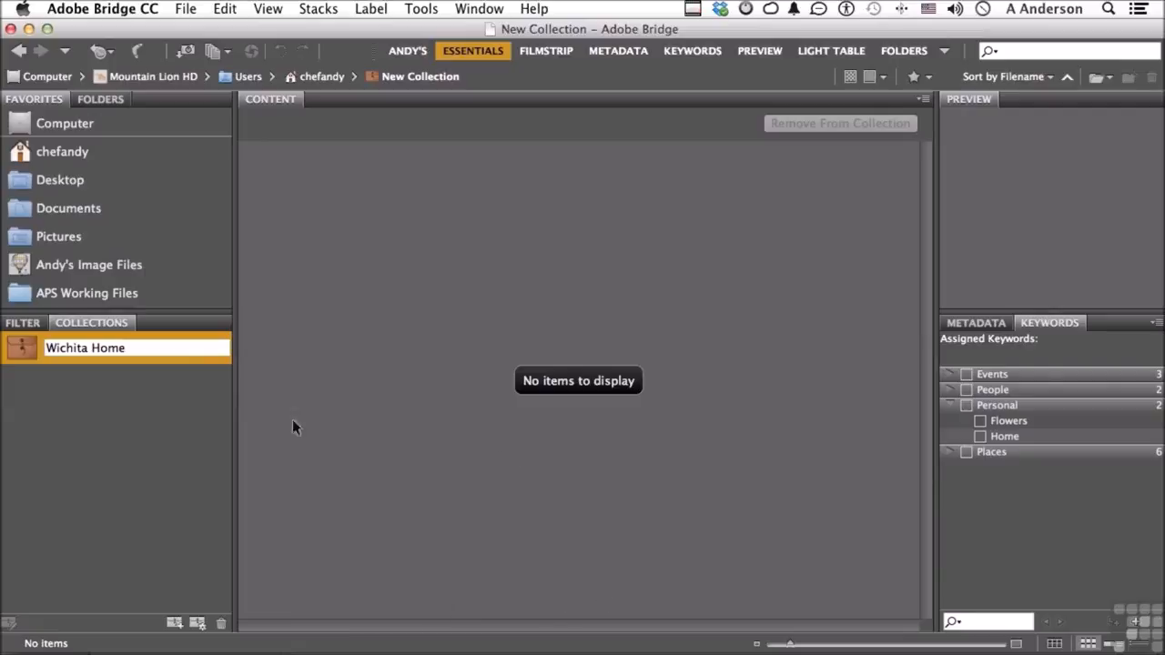
key("Return")
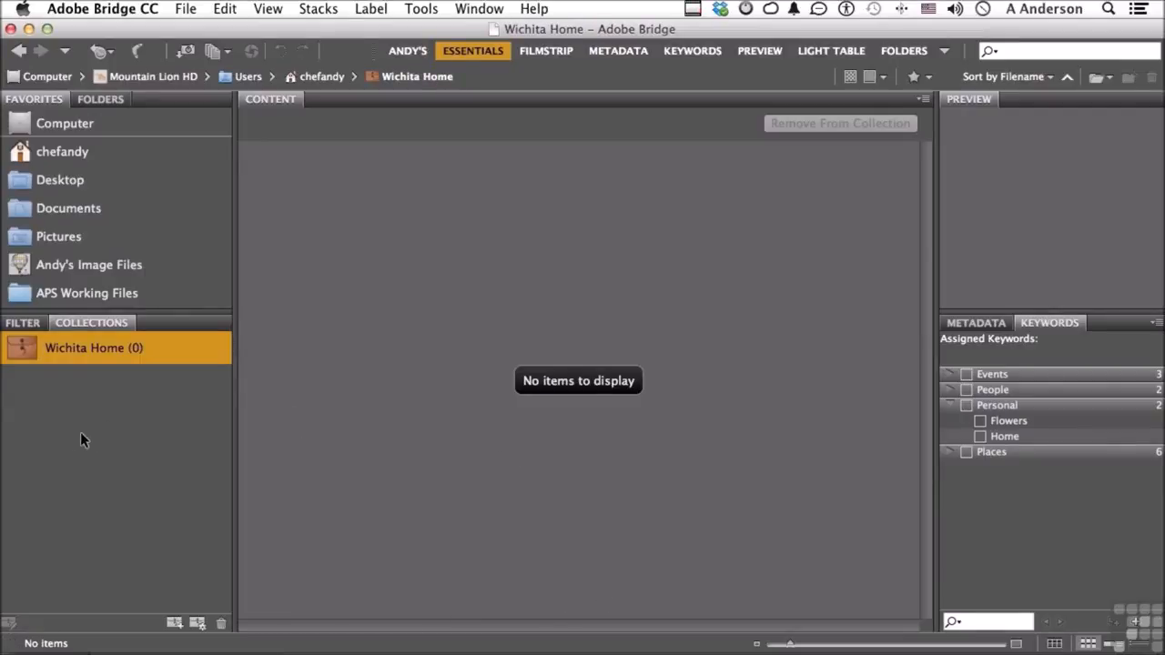
Return to the 2011-06-04 folder, add DSC_4951.JPG through DSC_4963.JPG to the Wichita Home collection and open the collection
left_click(109, 51)
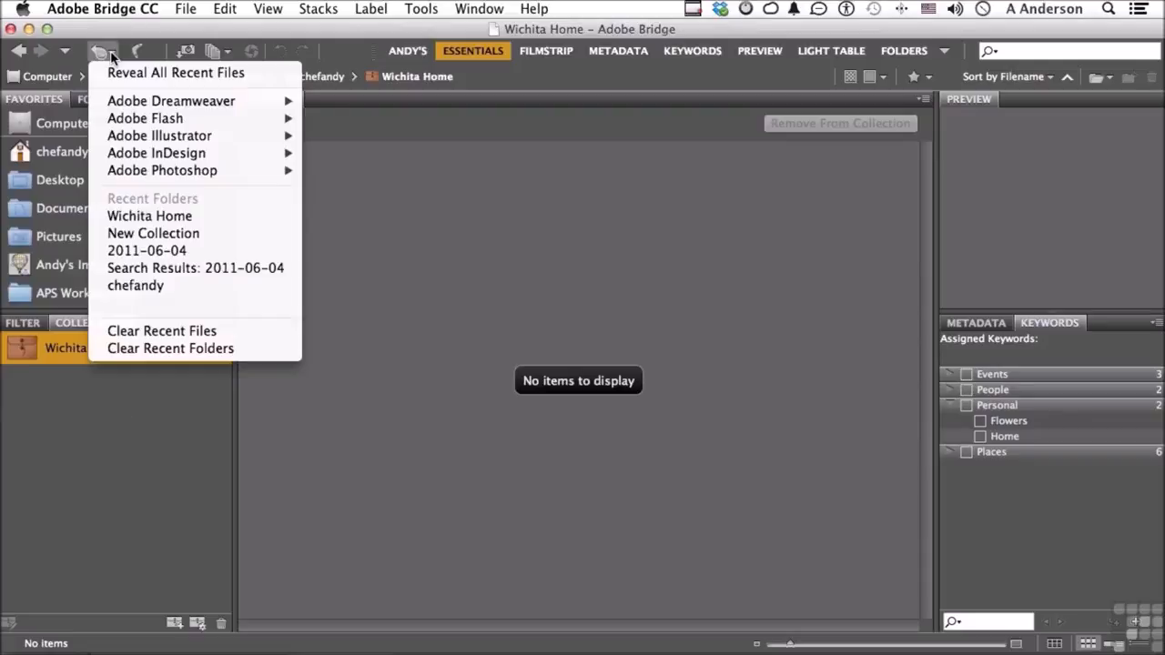
left_click(173, 251)
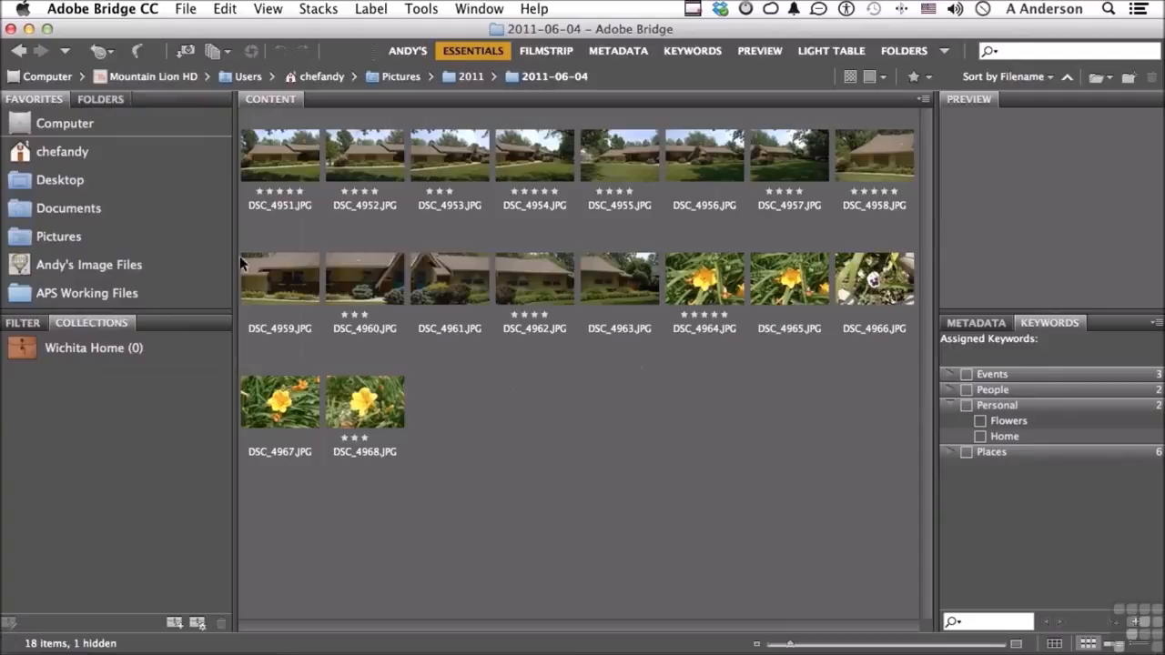
left_click(285, 153)
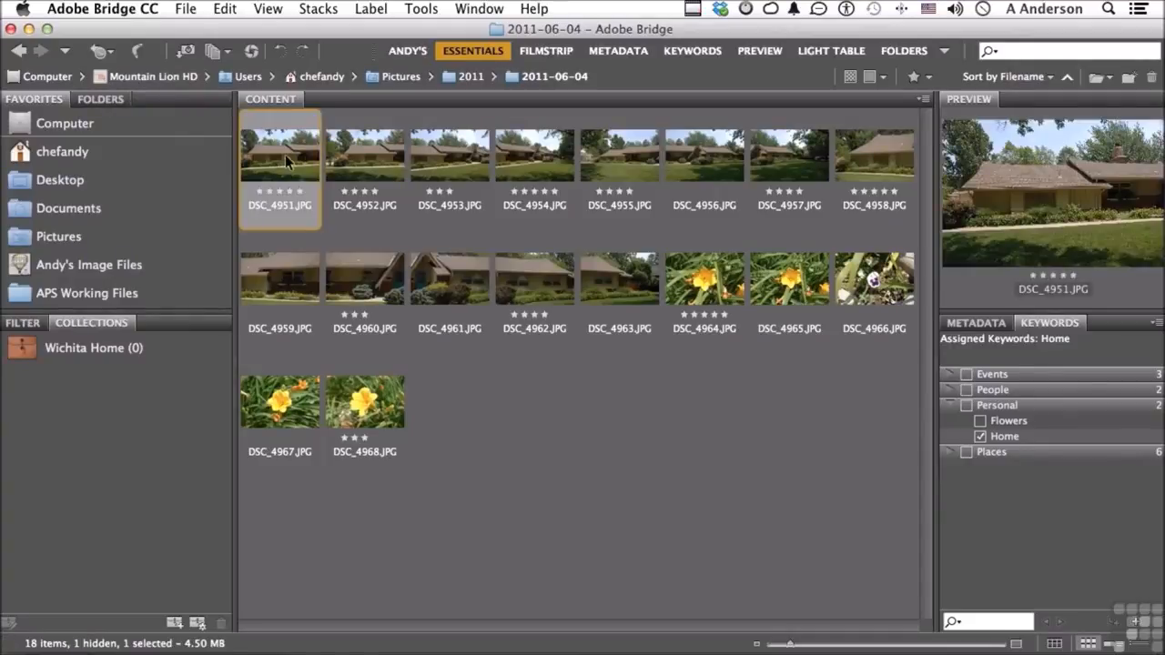
left_click(614, 277, "shift")
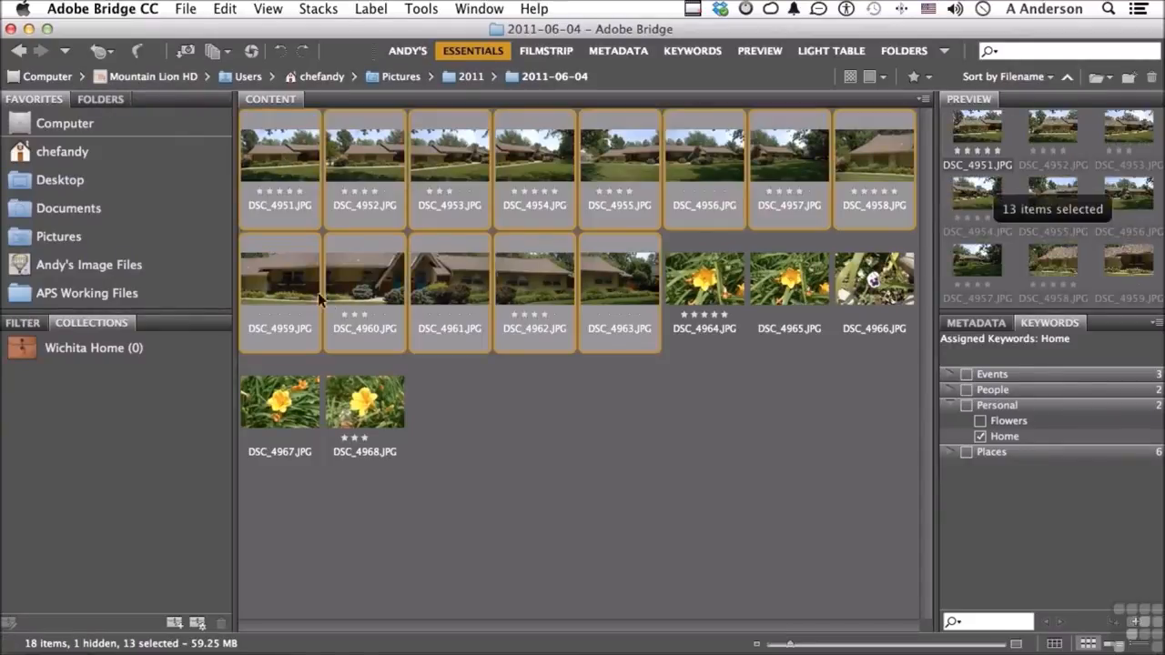
left_click_drag(282, 282, 155, 345)
left_click(87, 355)
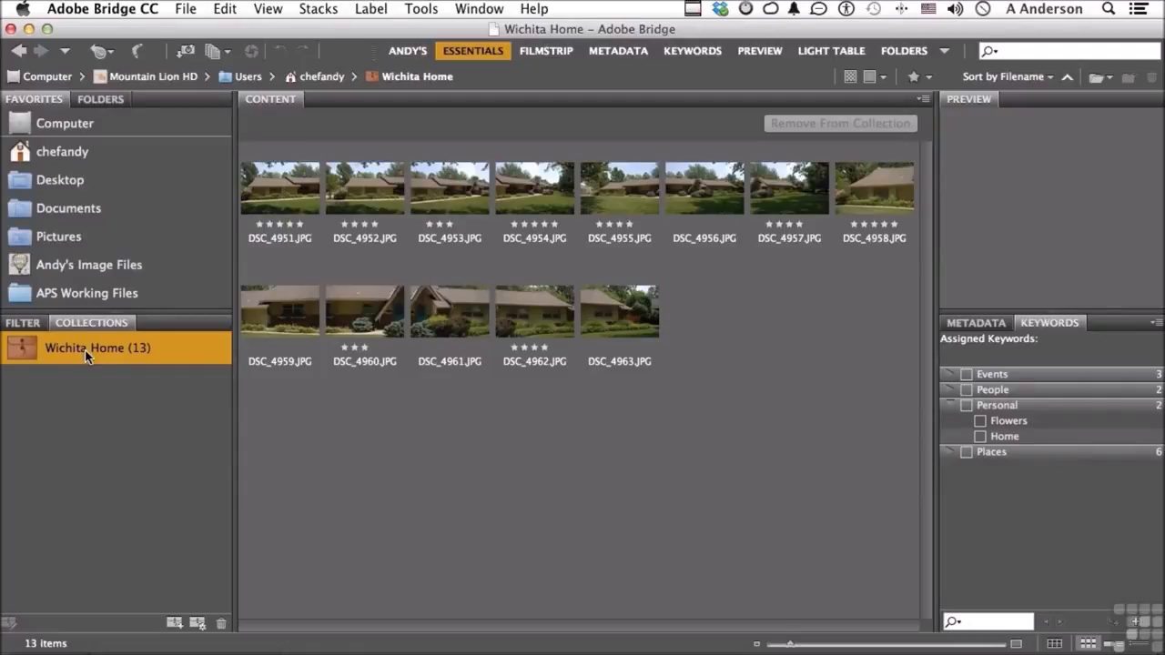
Add DSC_7571.JPG through DSC_7574.JPG from the 2013 01 09 folder in Pictures to the Wichita Home collection and open the collection
left_click(64, 236)
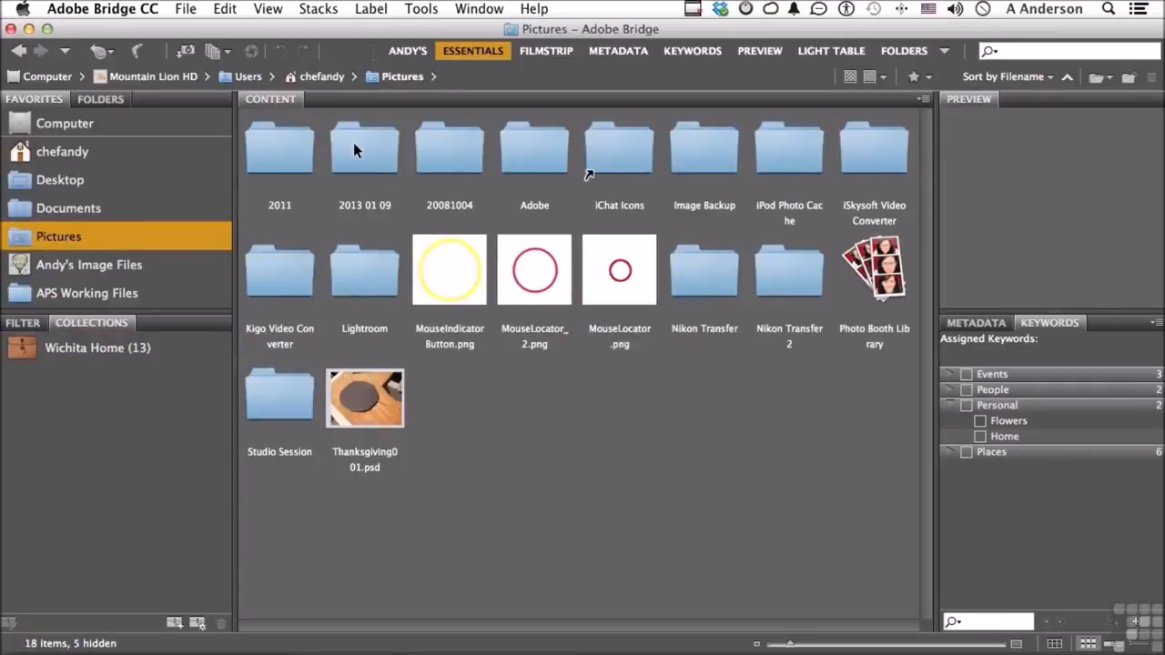
double_click(355, 146)
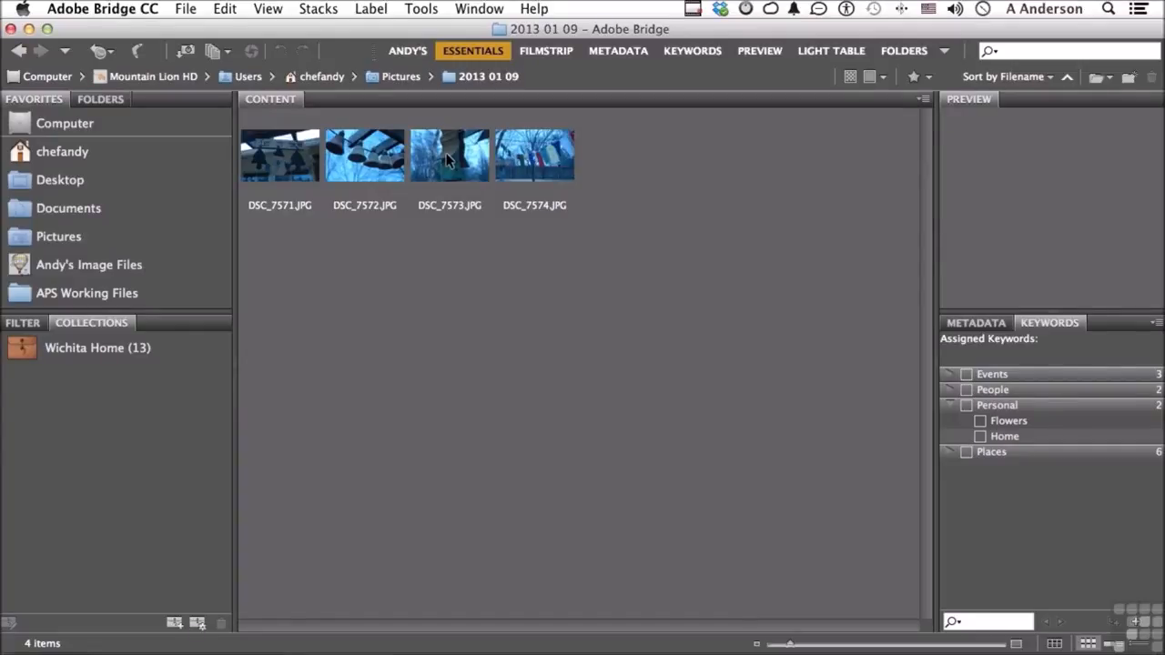
left_click(265, 162)
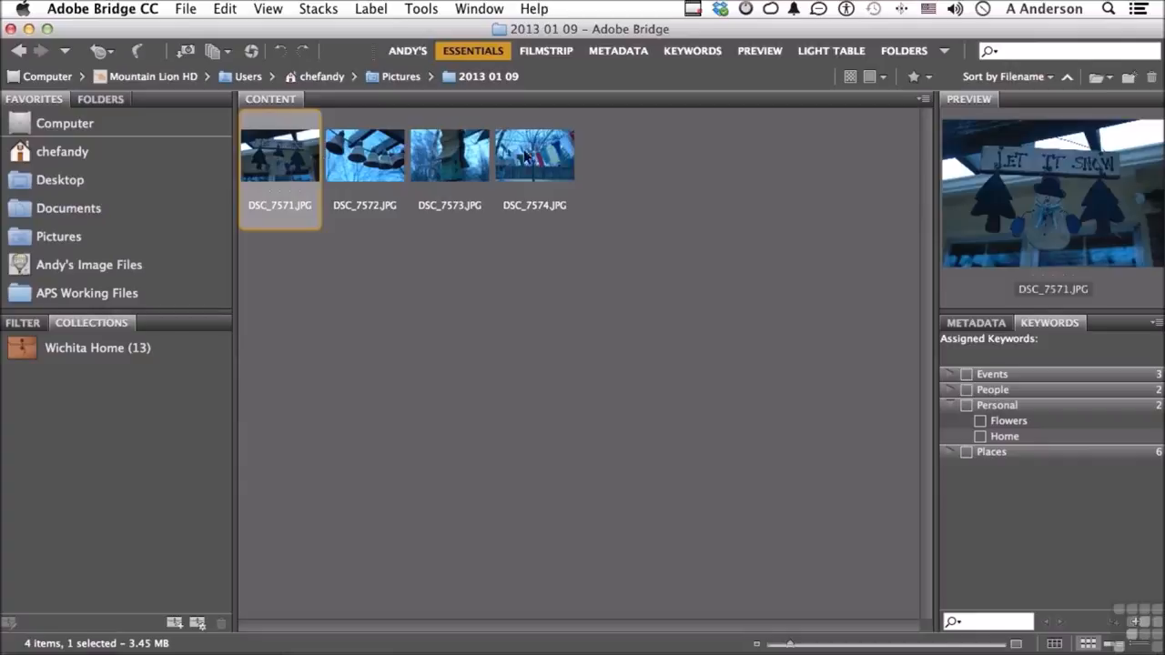
left_click(539, 156, "shift")
left_click_drag(539, 157, 158, 365)
left_click(128, 350)
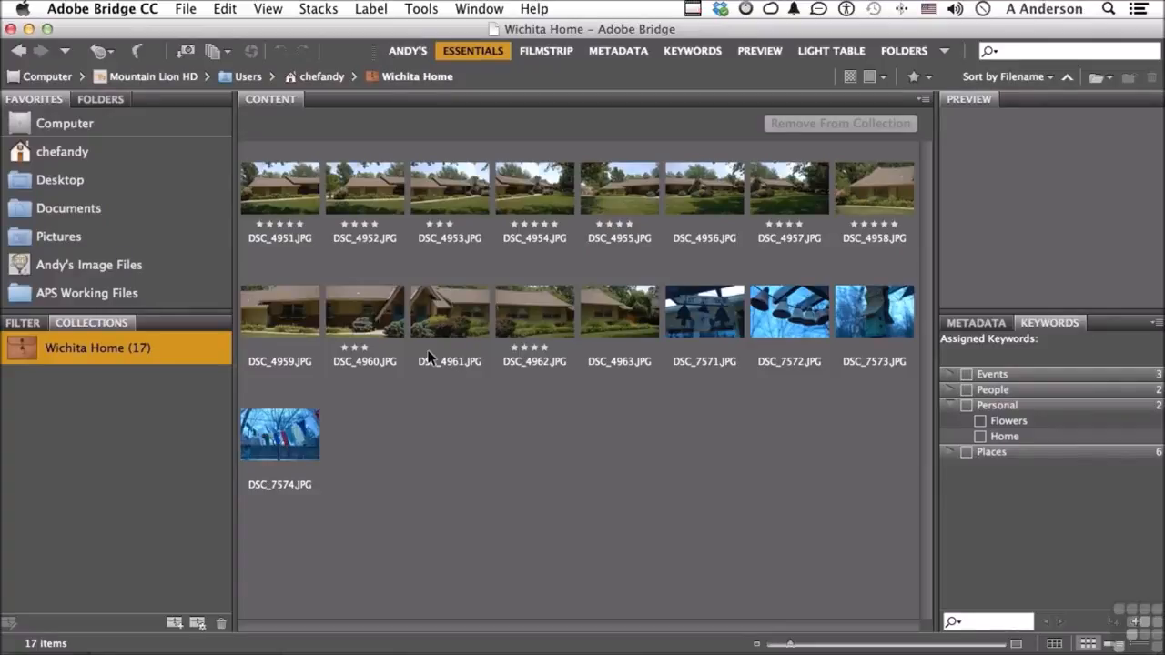
Delete the Wichita Home collection and reopen the 2011-06-04 folder
left_click(221, 623)
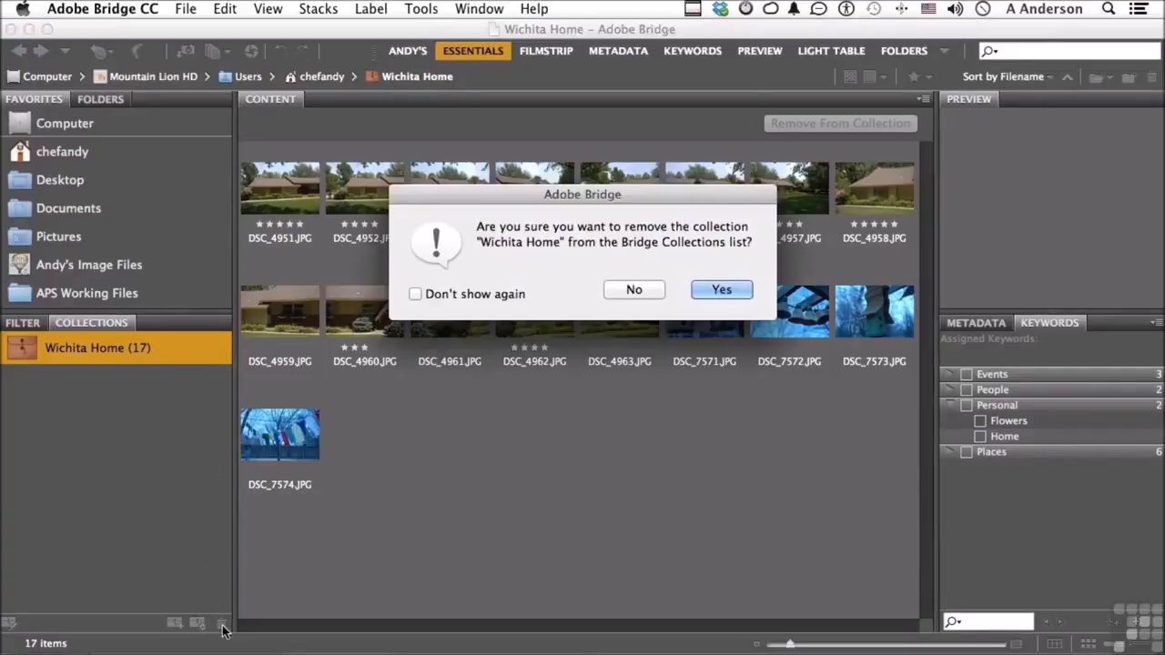
left_click(739, 291)
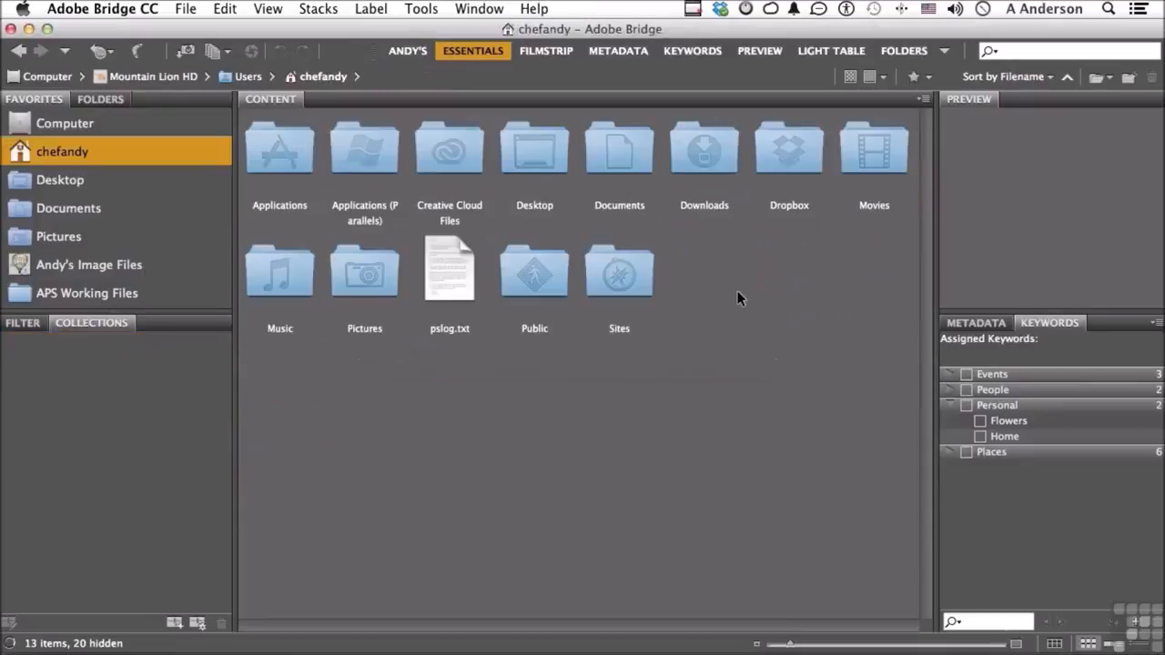
left_click(110, 53)
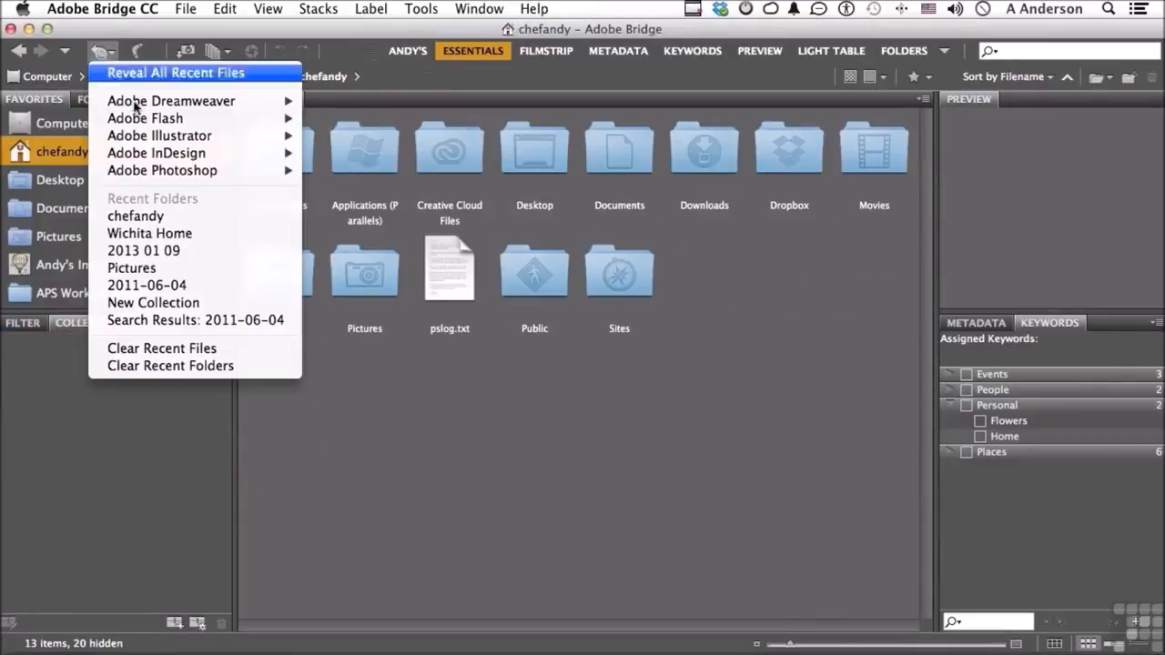
left_click(173, 286)
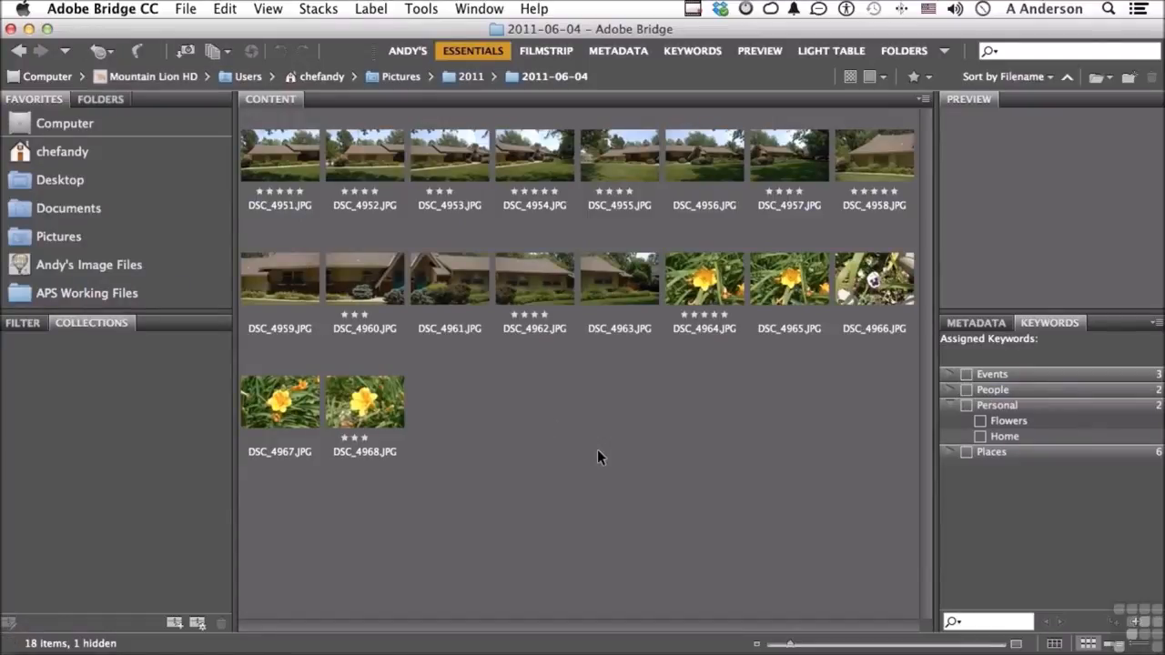
Create a collection named Flowers that includes DSC_4964.JPG through DSC_4968.JPG
left_click(705, 285)
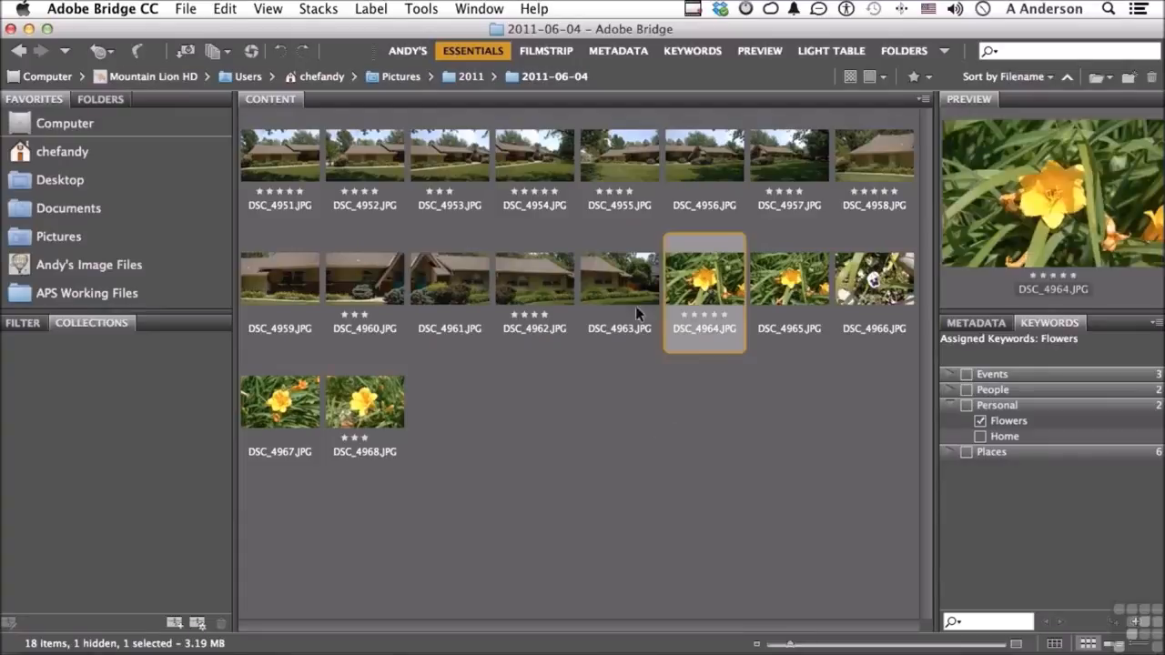
left_click(372, 405, "shift")
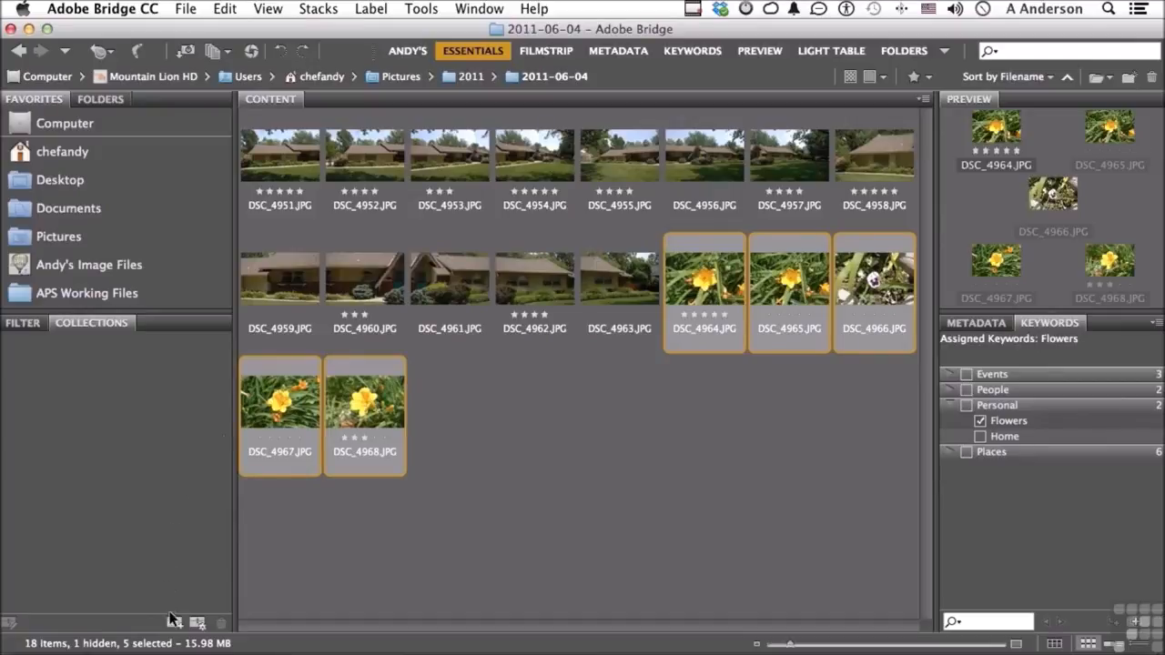
left_click(174, 624)
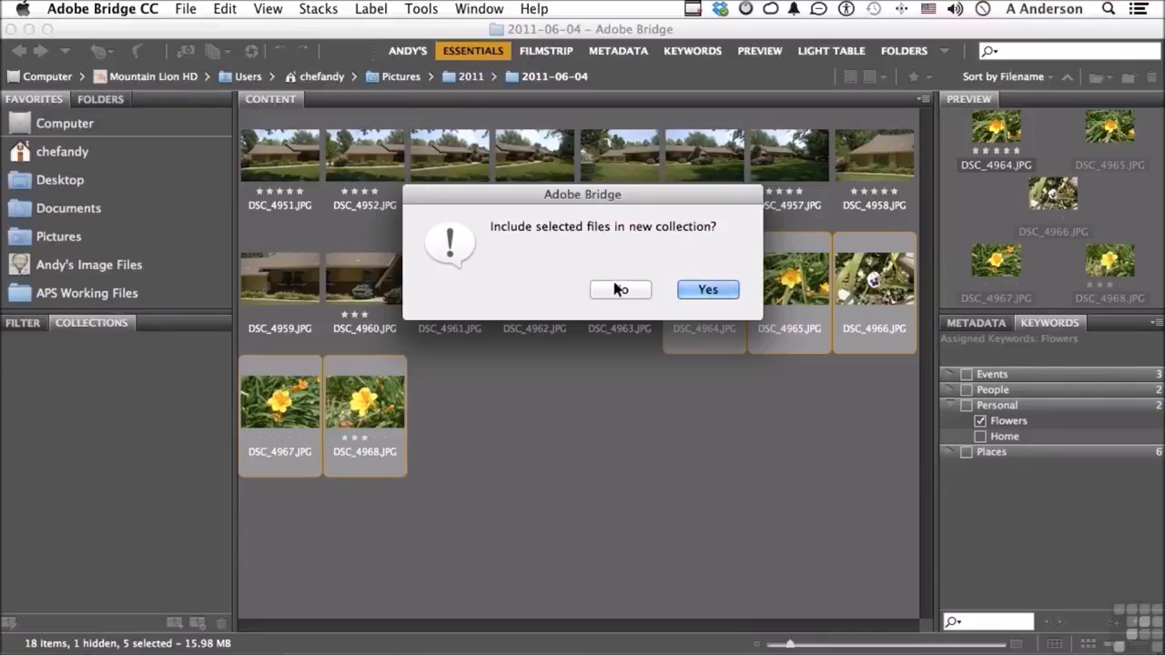
left_click(706, 289)
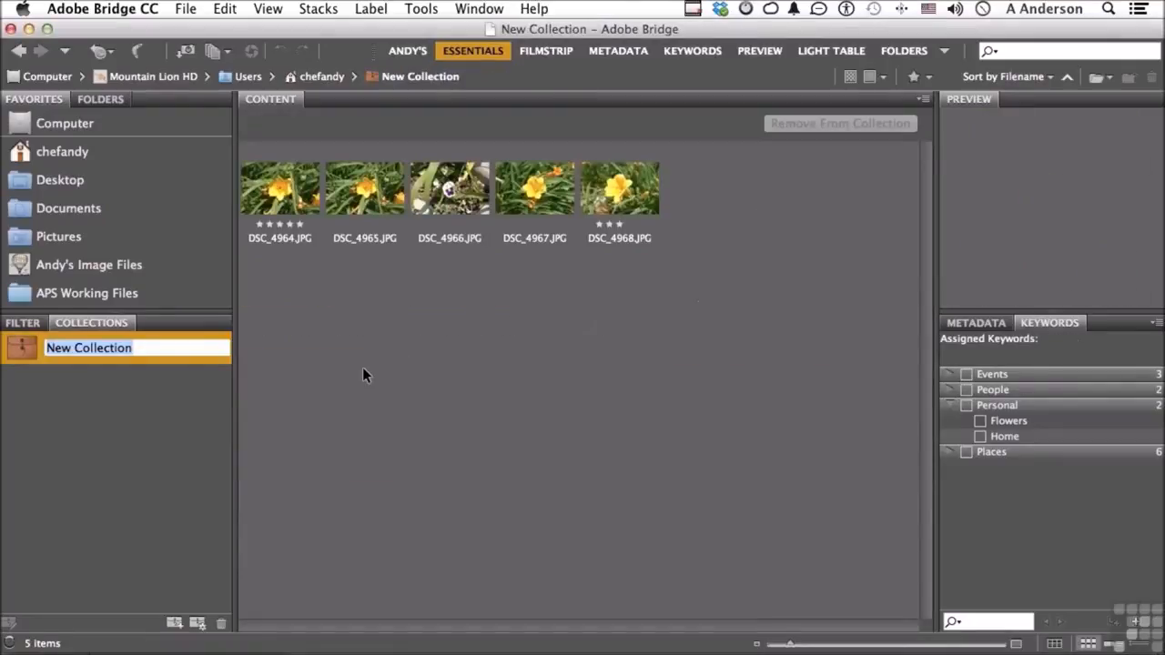
type("Flowers")
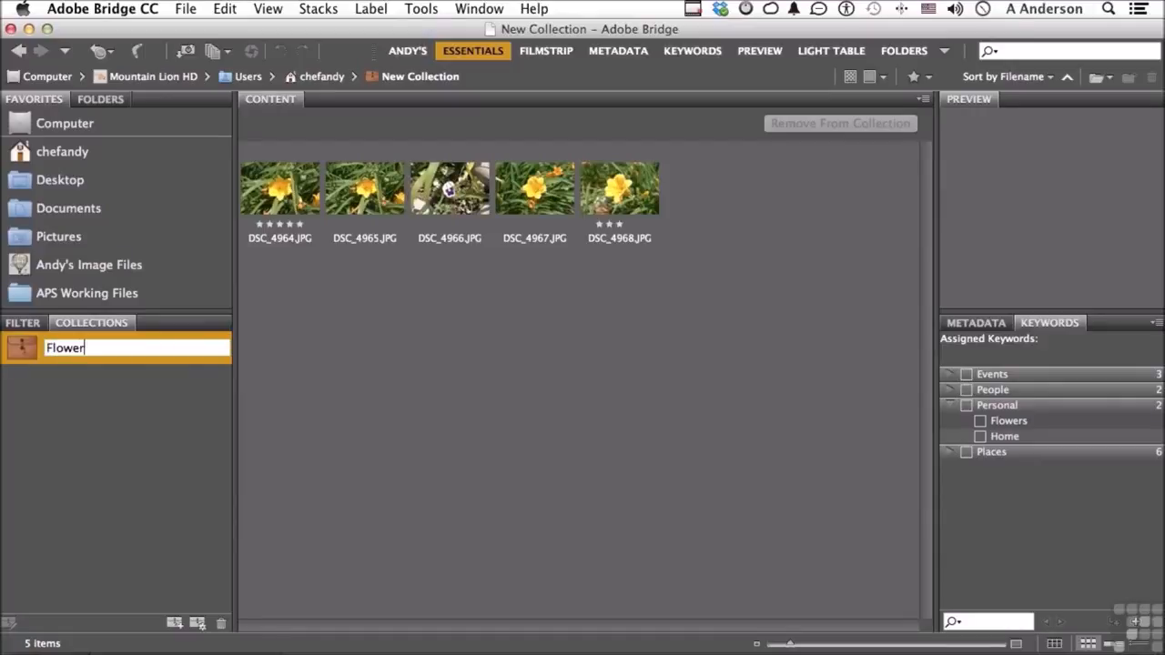
key("Return")
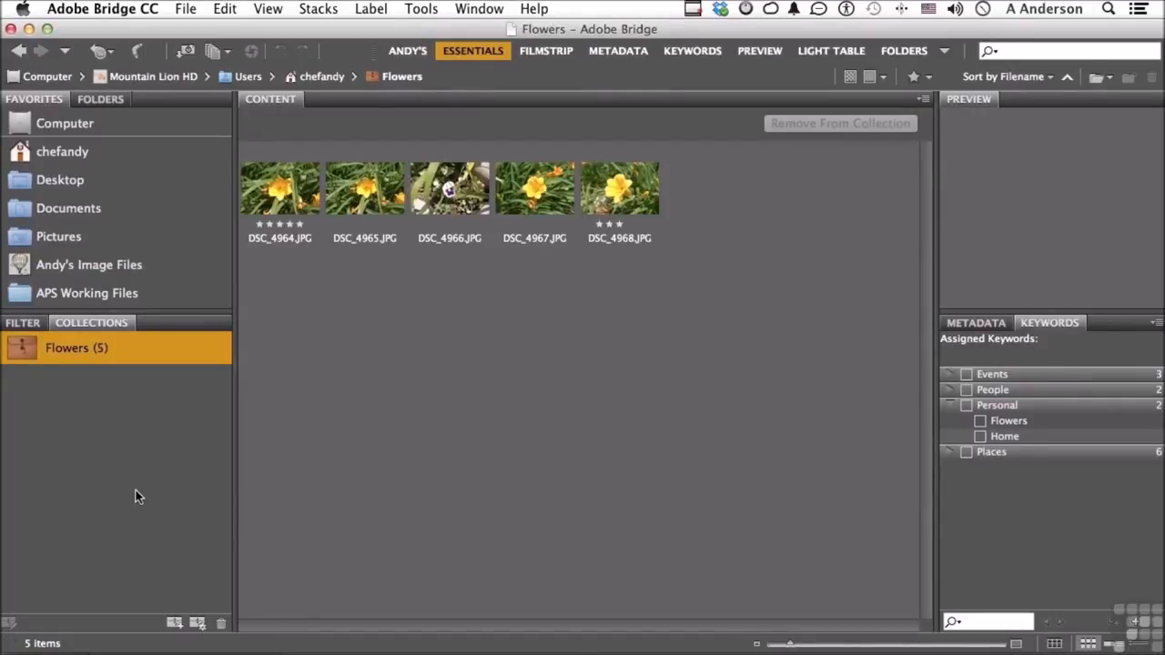
Delete the Flowers collection and reopen the 2011-06-04 folder
left_click(219, 624)
left_click(721, 290)
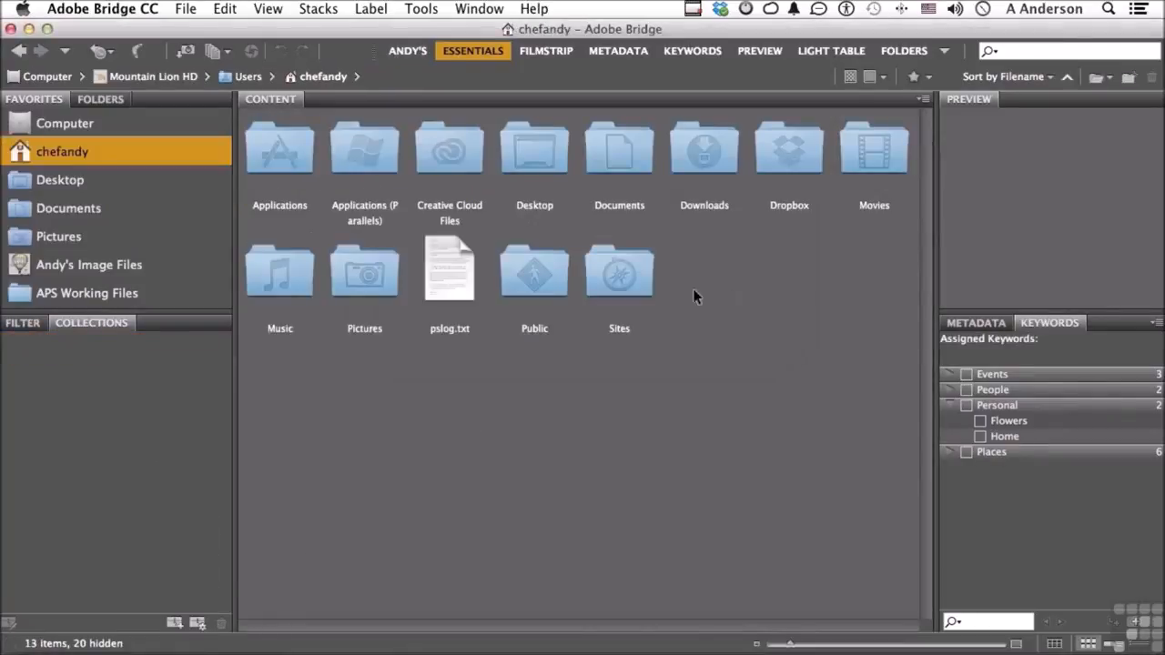
left_click(109, 54)
left_click(173, 266)
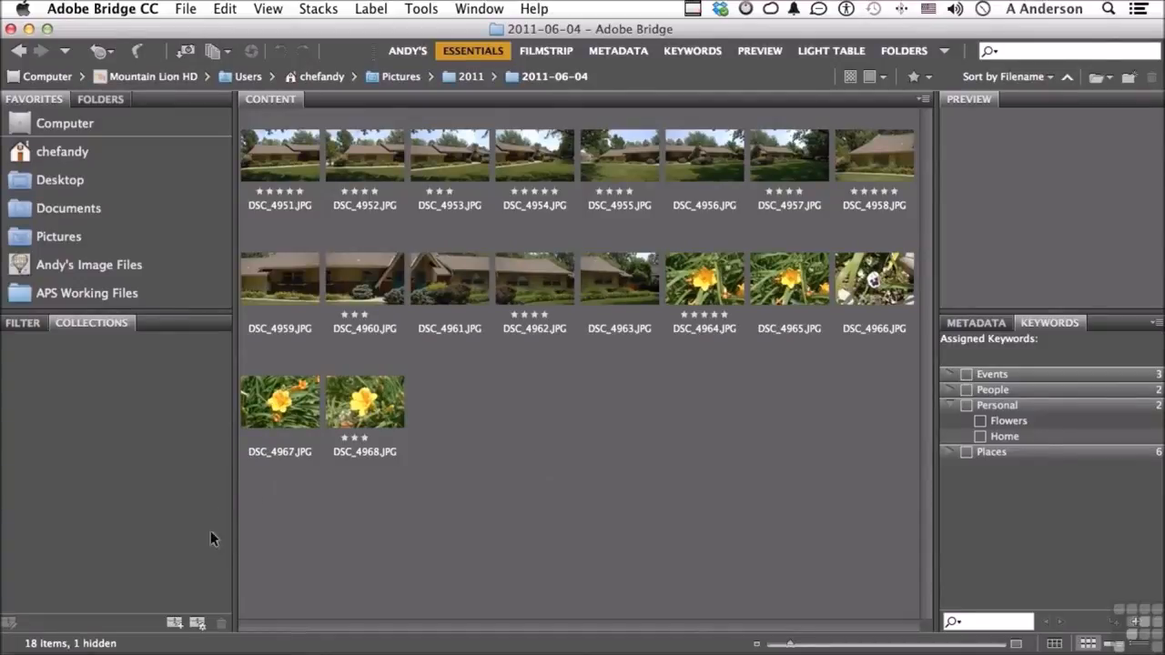
Start a new smart collection that looks in the 2011-06-04 folder for photos whose rating equals five stars
left_click(198, 624)
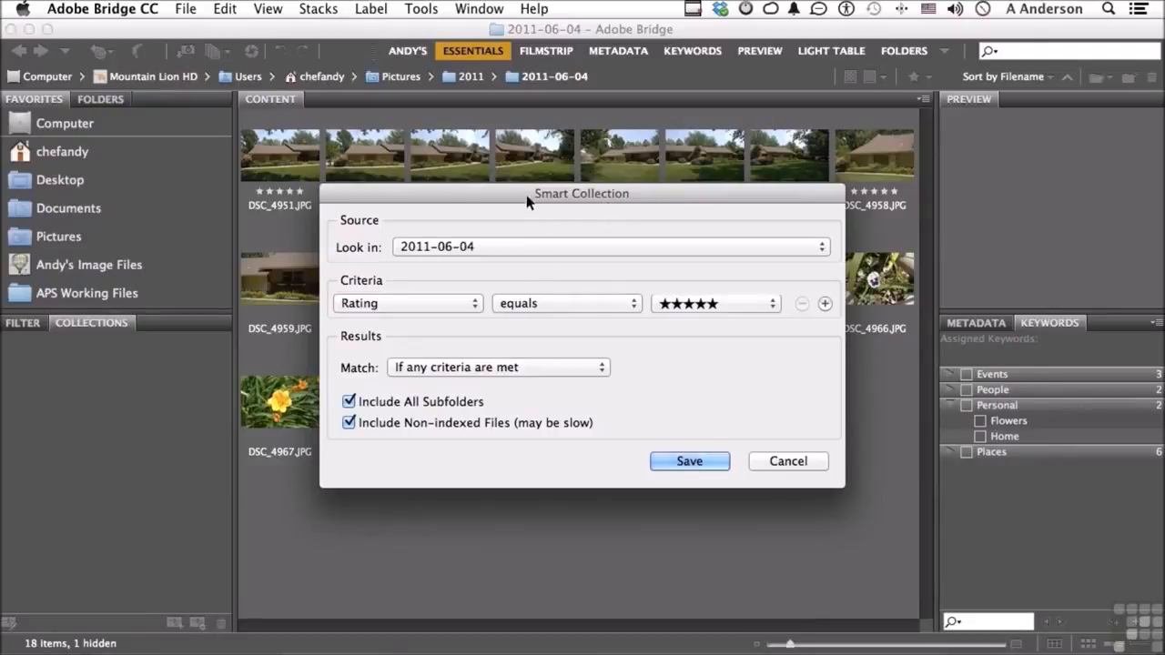
left_click_drag(527, 202, 536, 240)
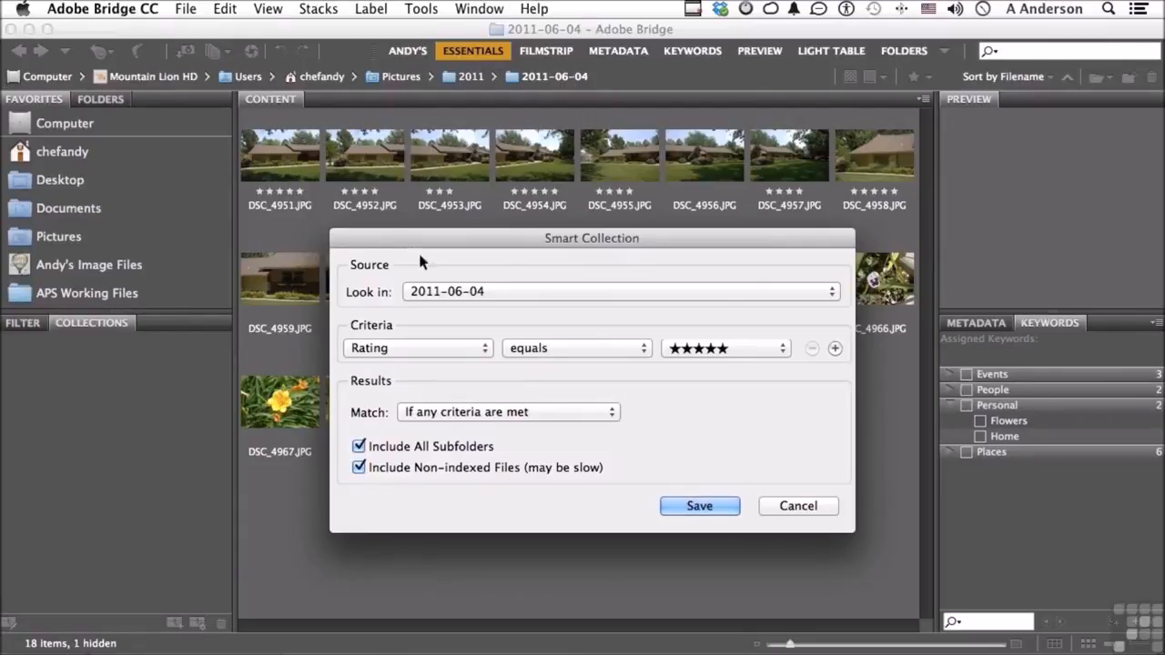
left_click(442, 291)
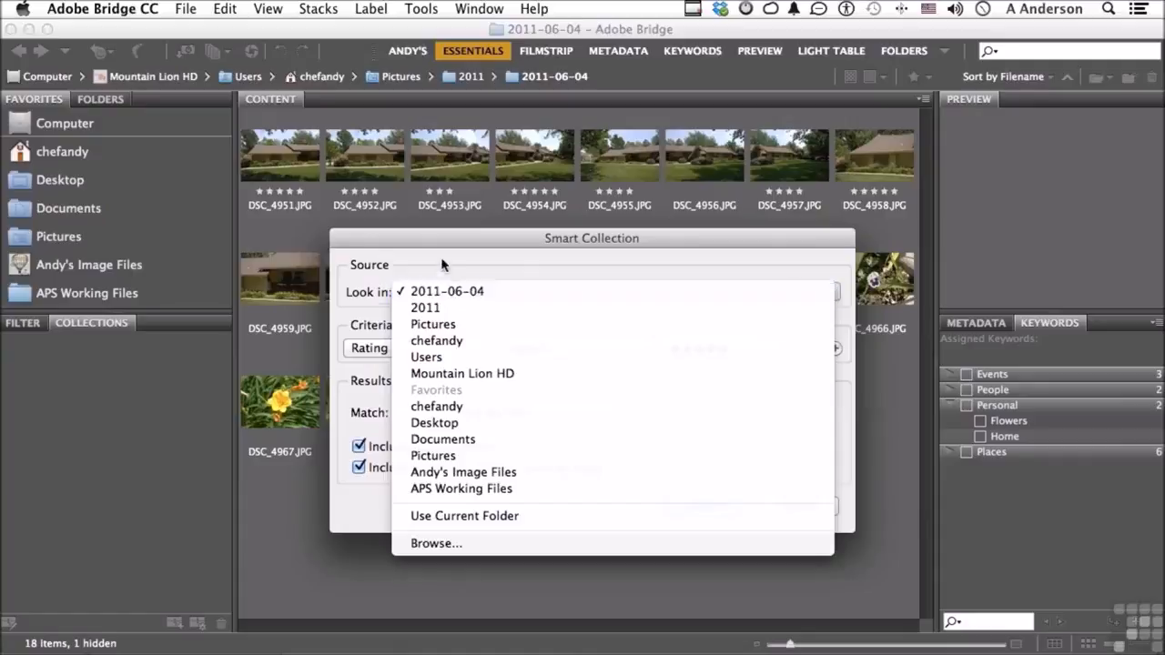
left_click(442, 263)
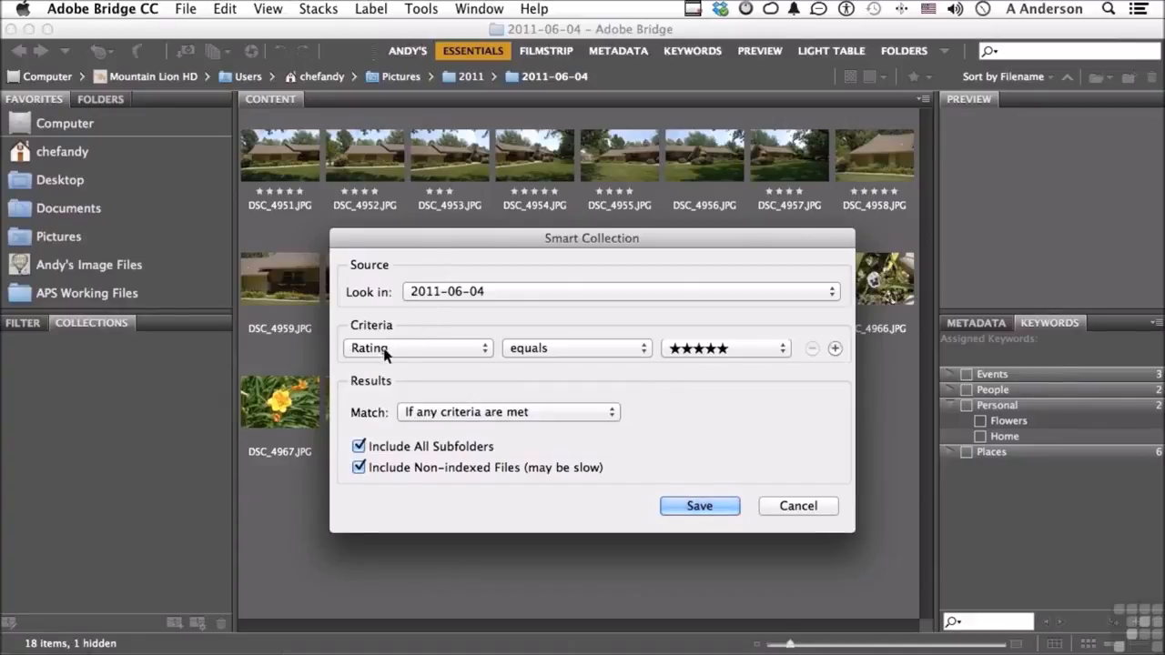
left_click(718, 349)
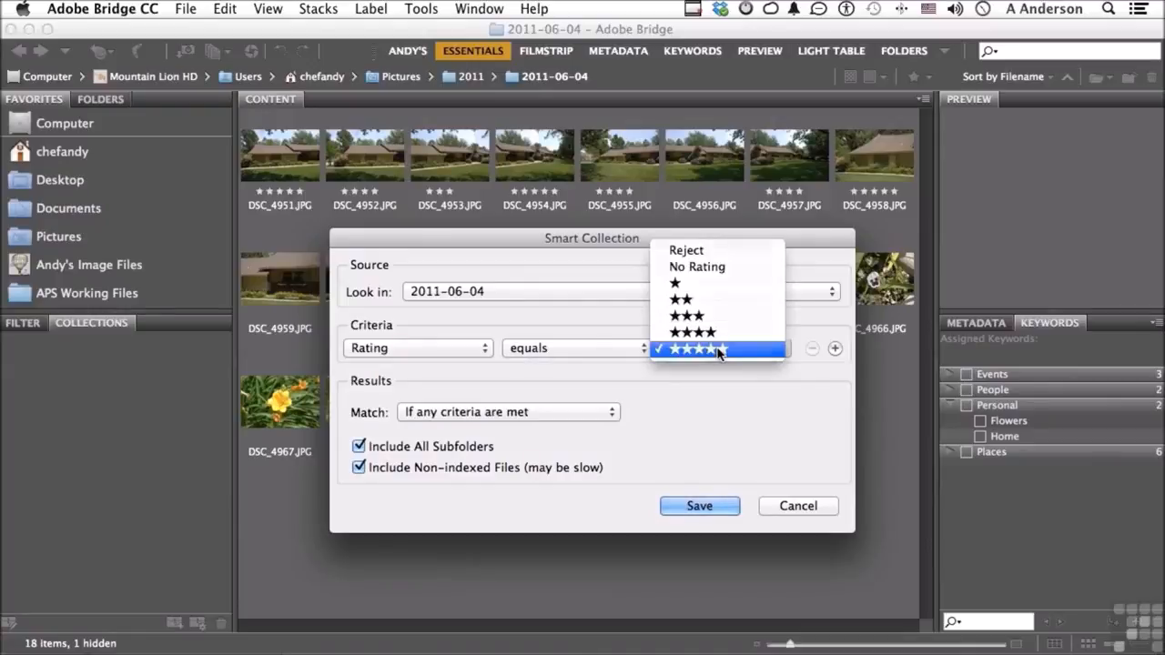
left_click(719, 350)
left_click(458, 346)
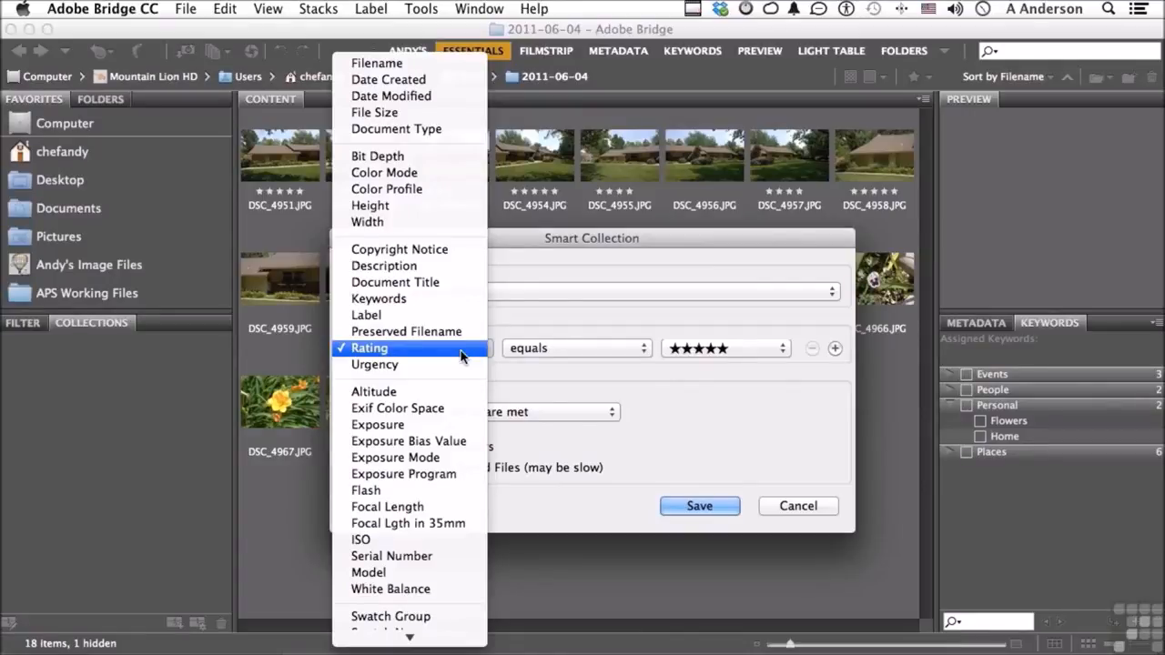
left_click(546, 325)
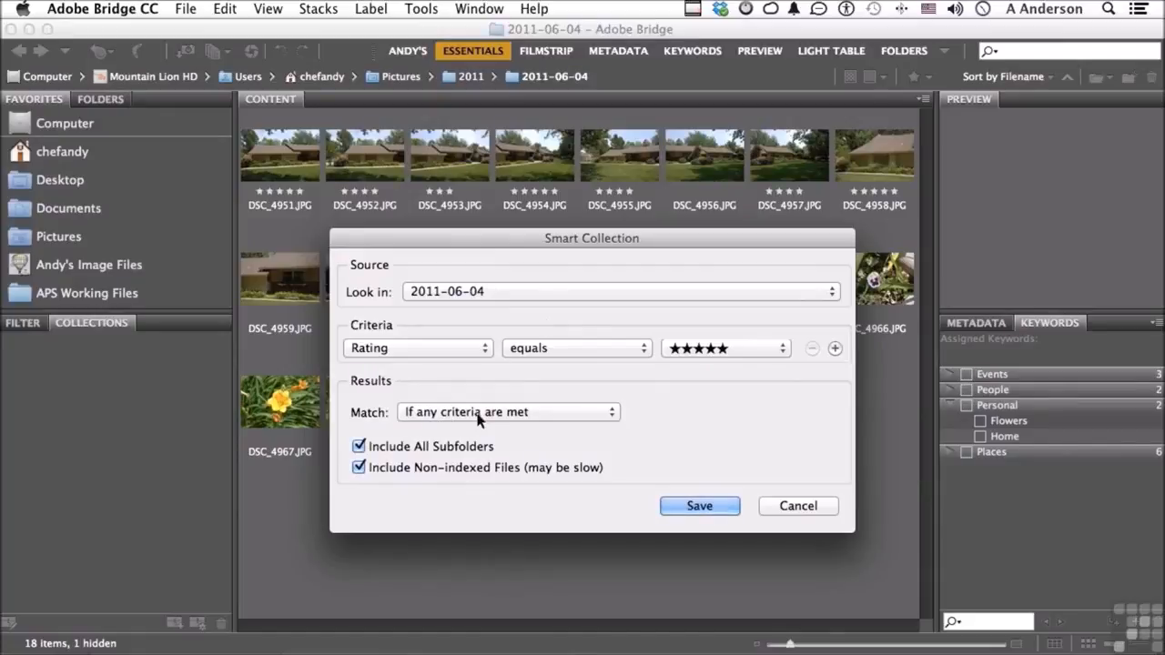
left_click(834, 349)
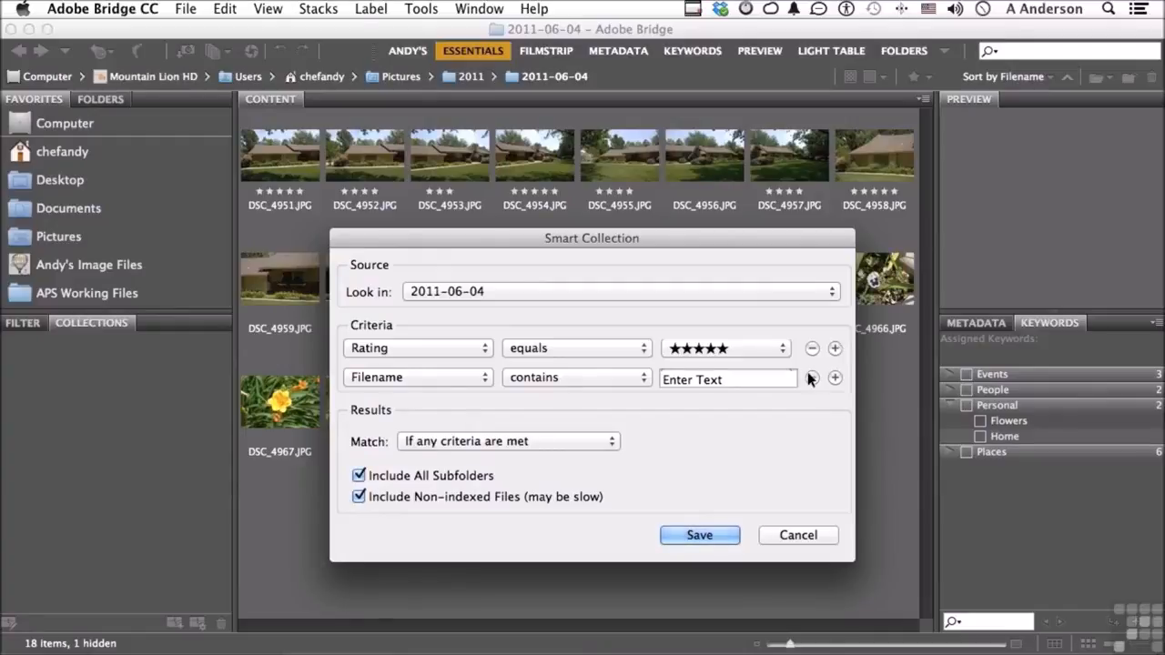
left_click(811, 376)
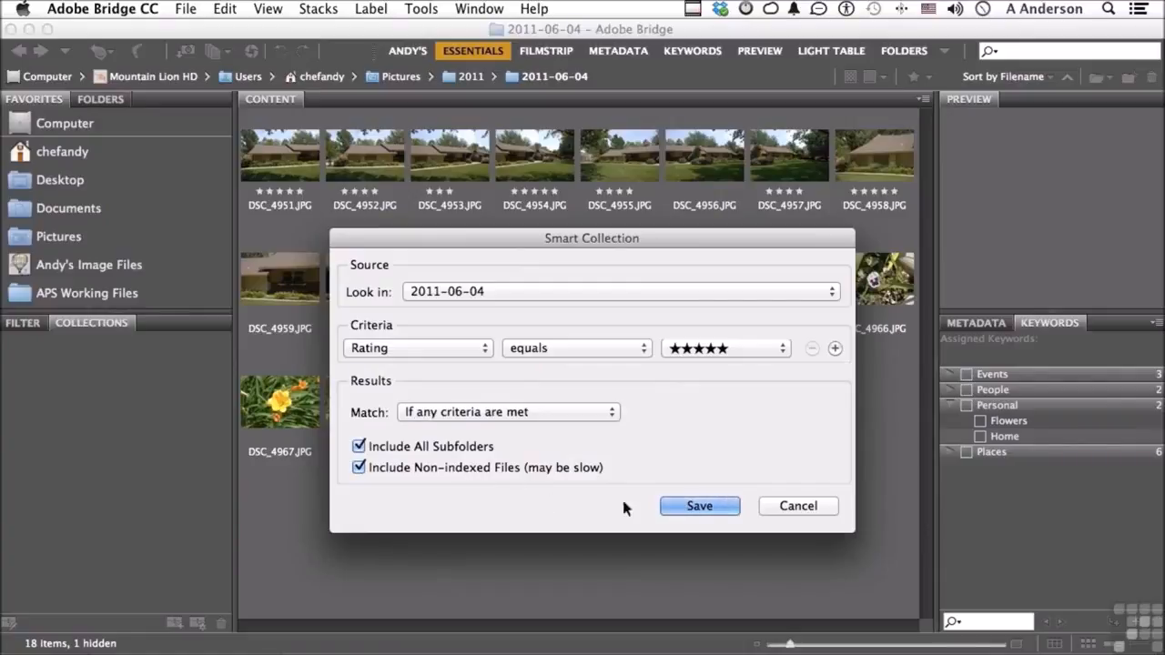
Save the smart collection and name it 5 Star
left_click(687, 507)
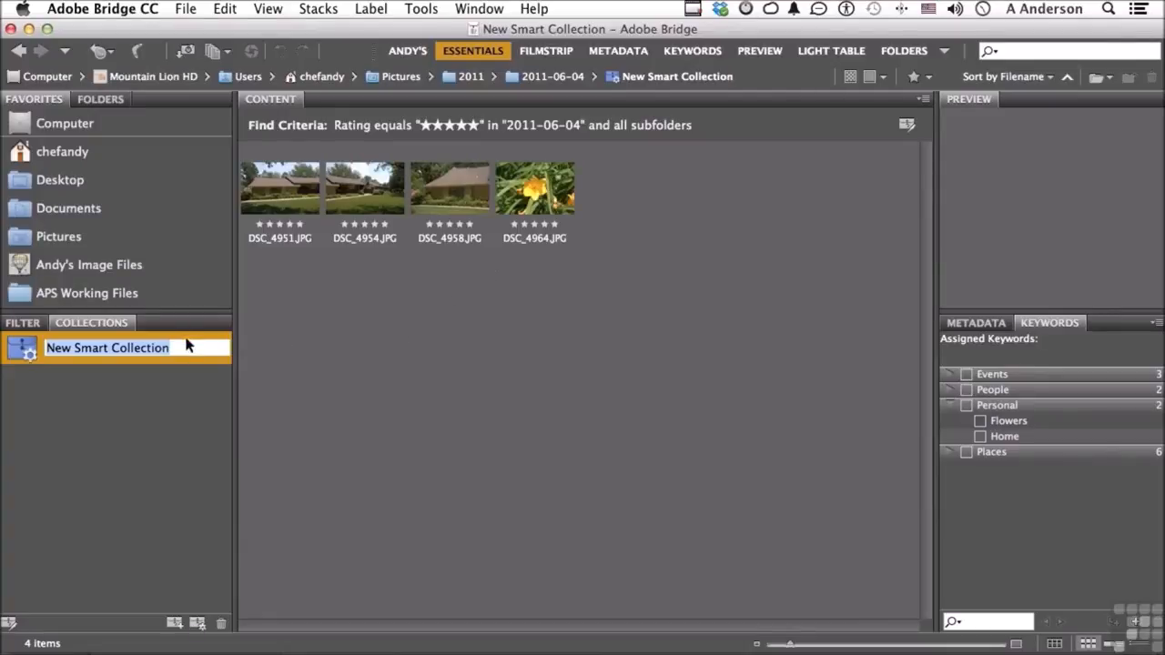
type("5 Star")
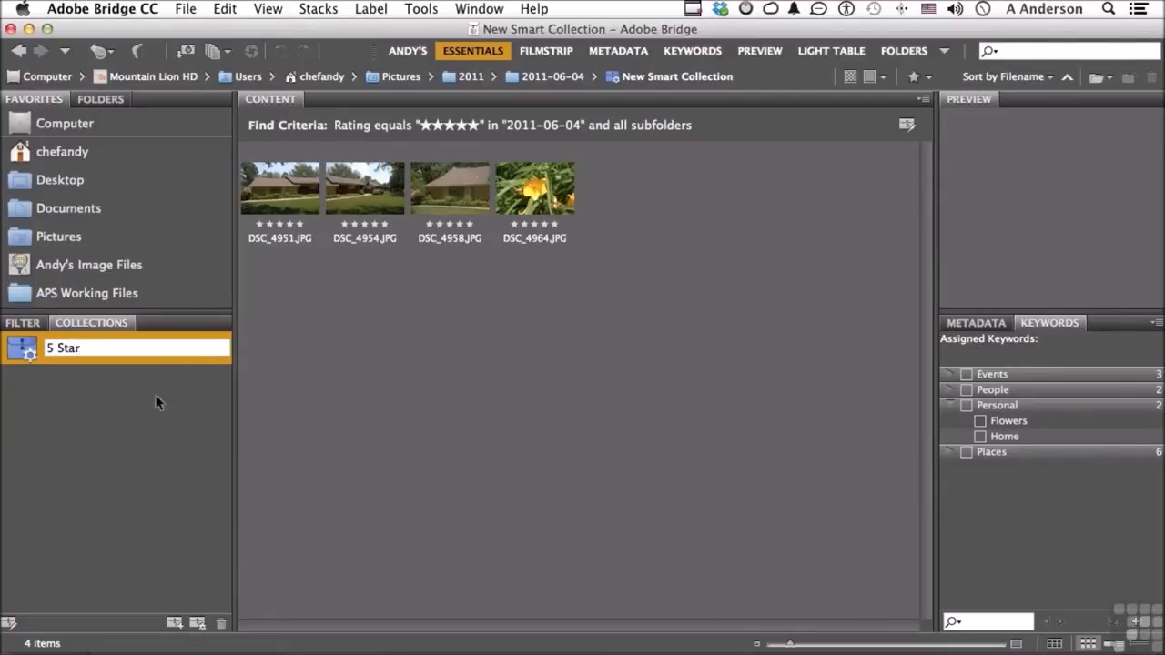
key("Return")
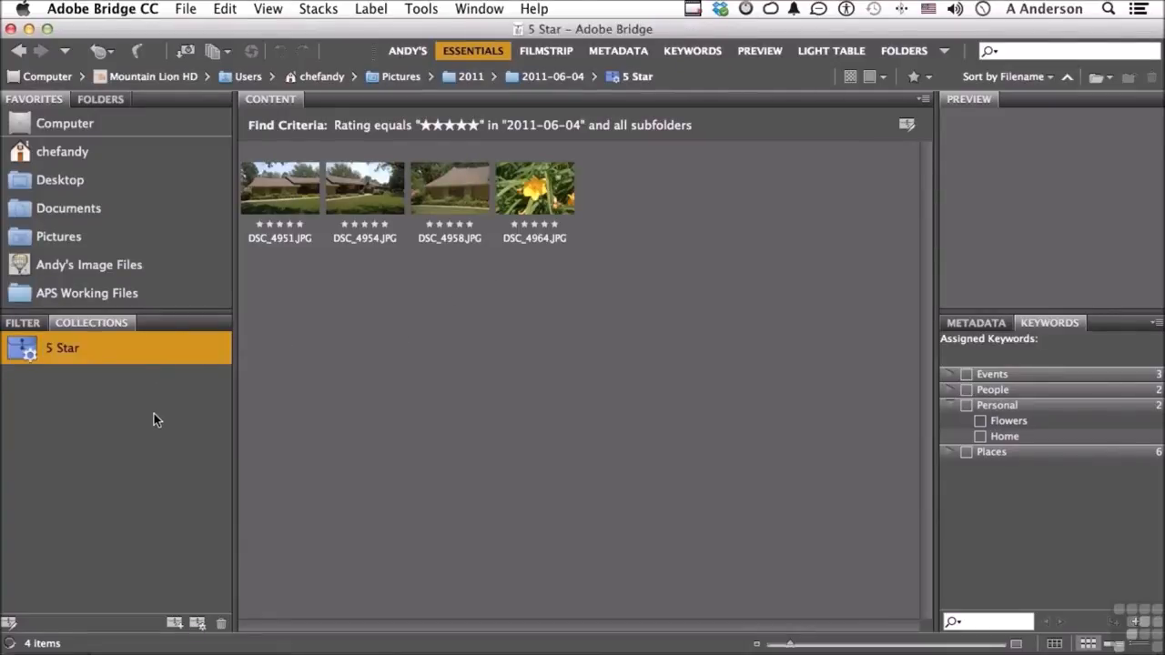
Return to the 2011-06-04 folder and rate DSC_4959.JPG, DSC_4963.JPG and DSC_4967.JPG five stars
left_click(107, 51)
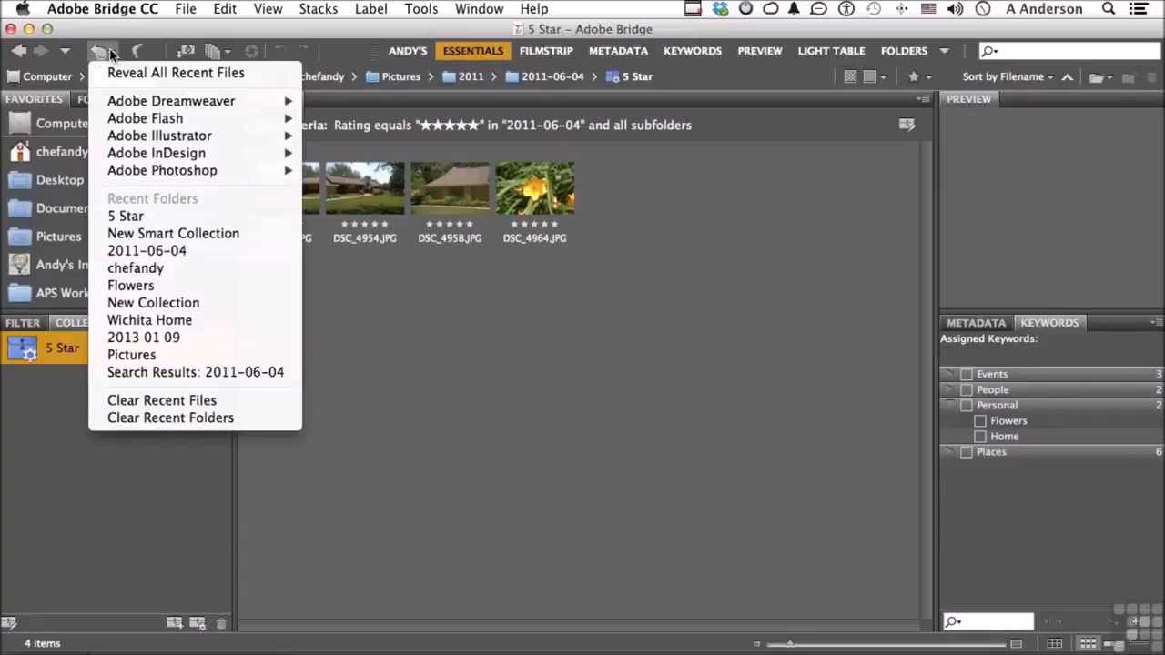
left_click(202, 251)
left_click(275, 273)
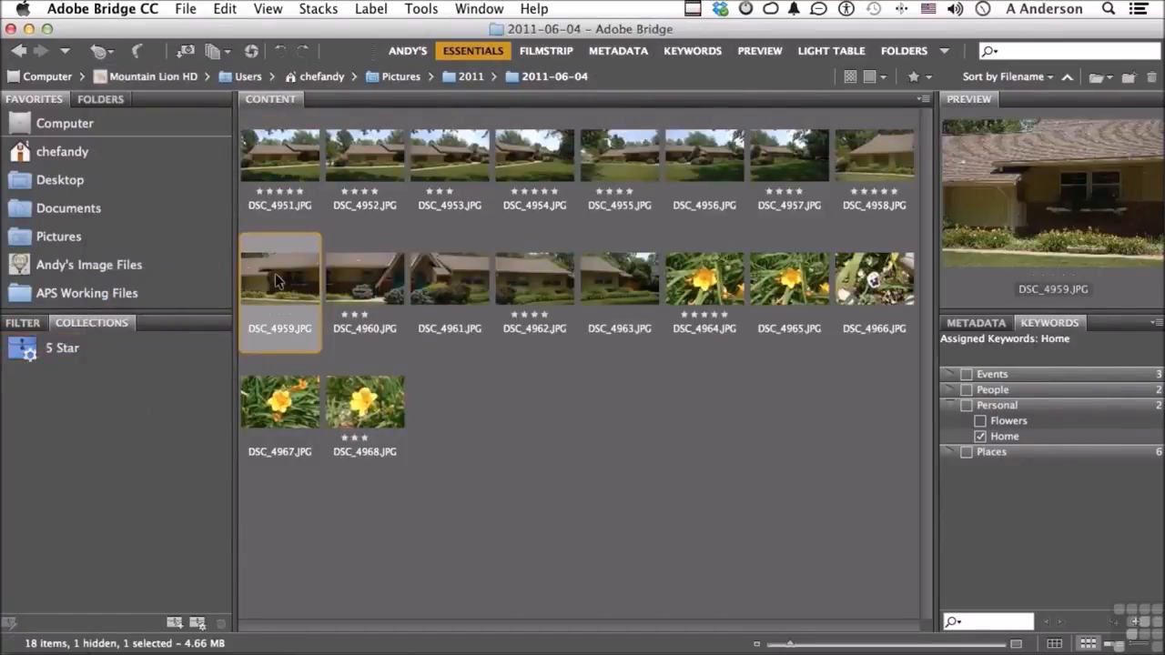
left_click(616, 288, "super")
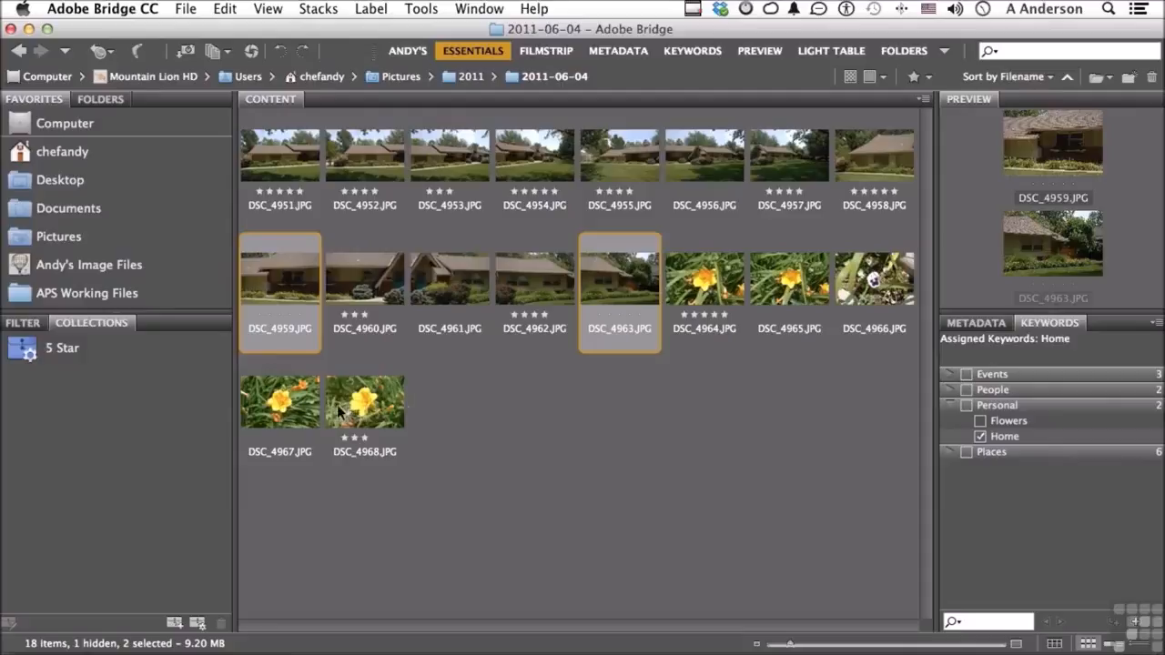
left_click(273, 404, "super")
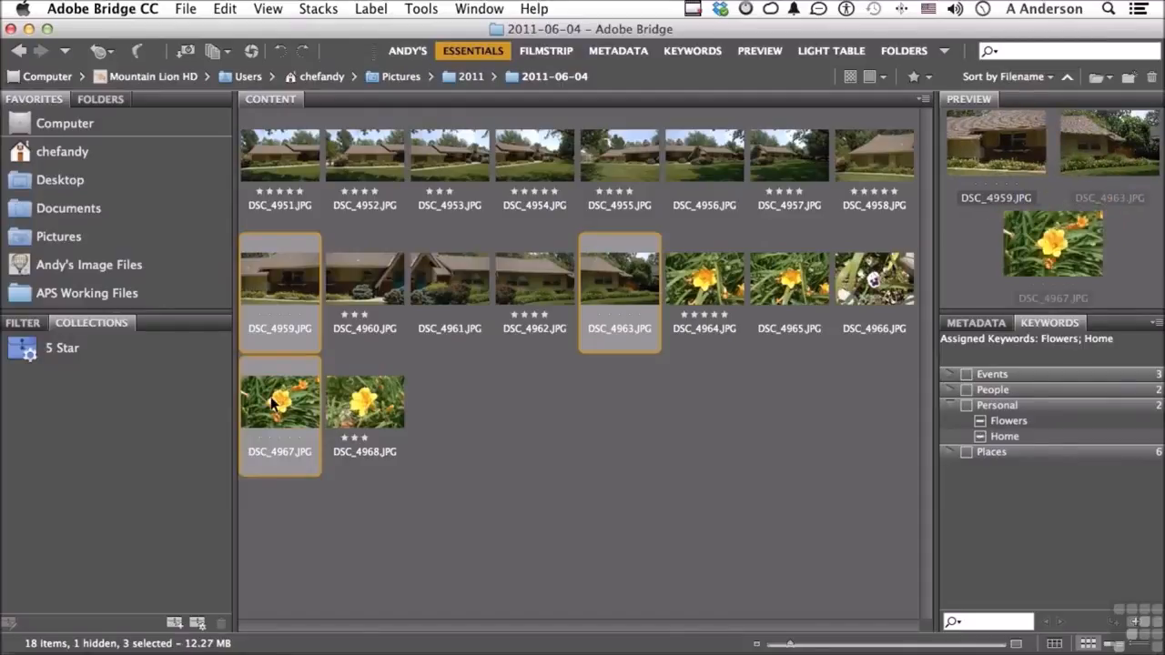
key("super+5")
left_click(525, 430)
View the contents of the 5 Star smart collection and return to the 2011-06-04 folder
left_click(63, 349)
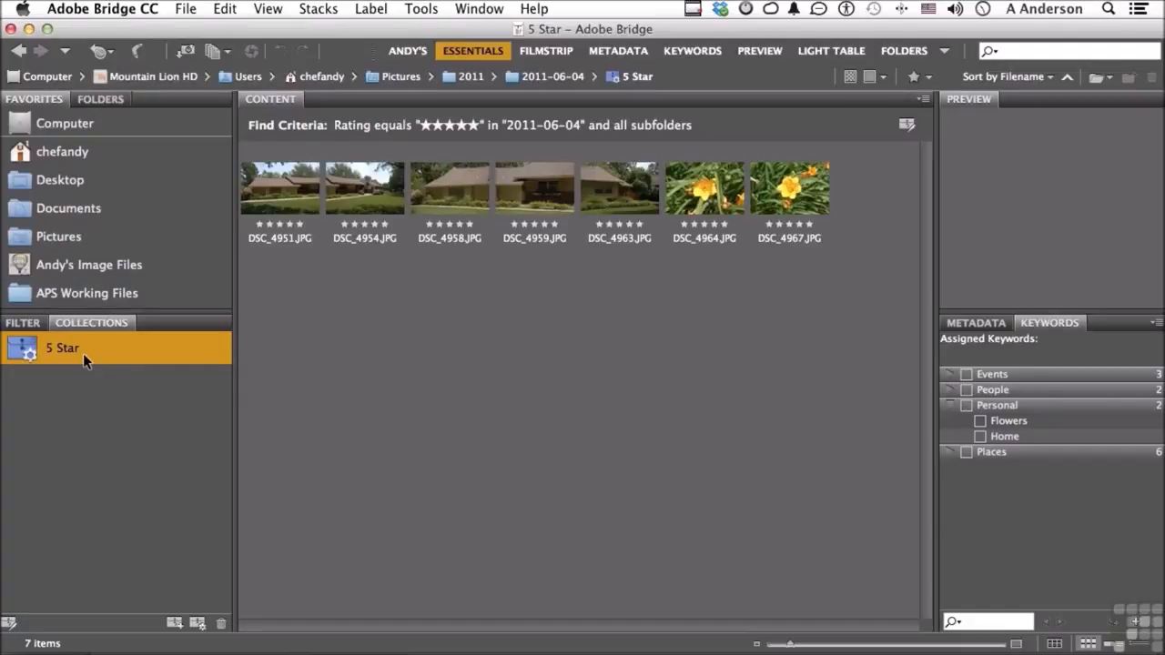
left_click(110, 50)
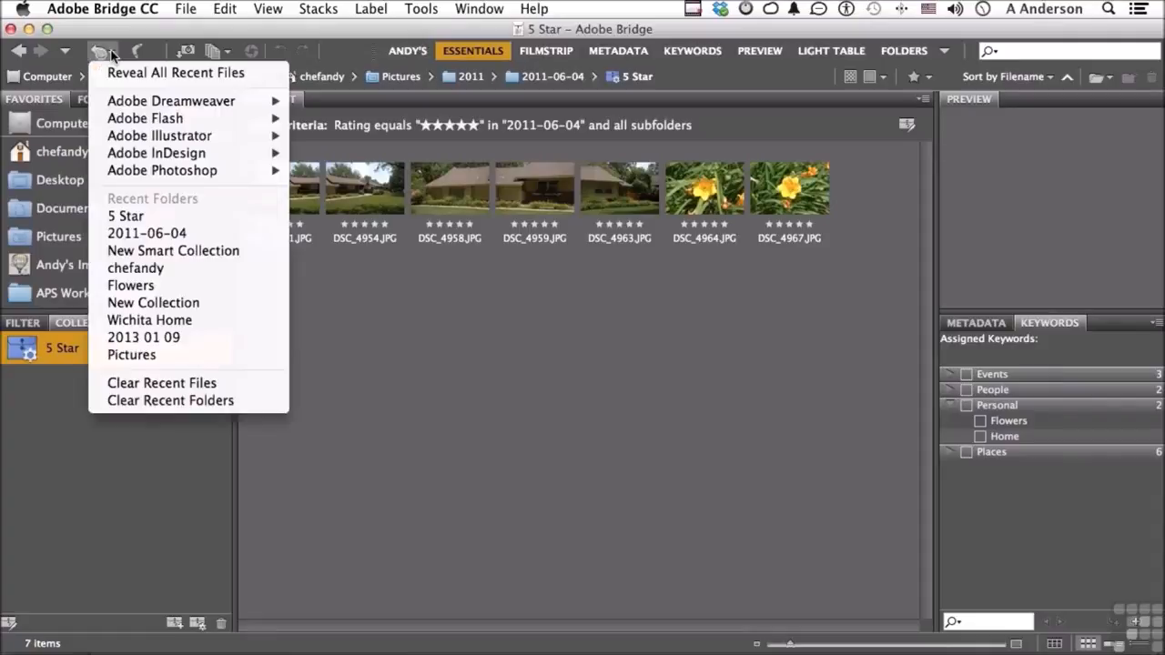
left_click(189, 234)
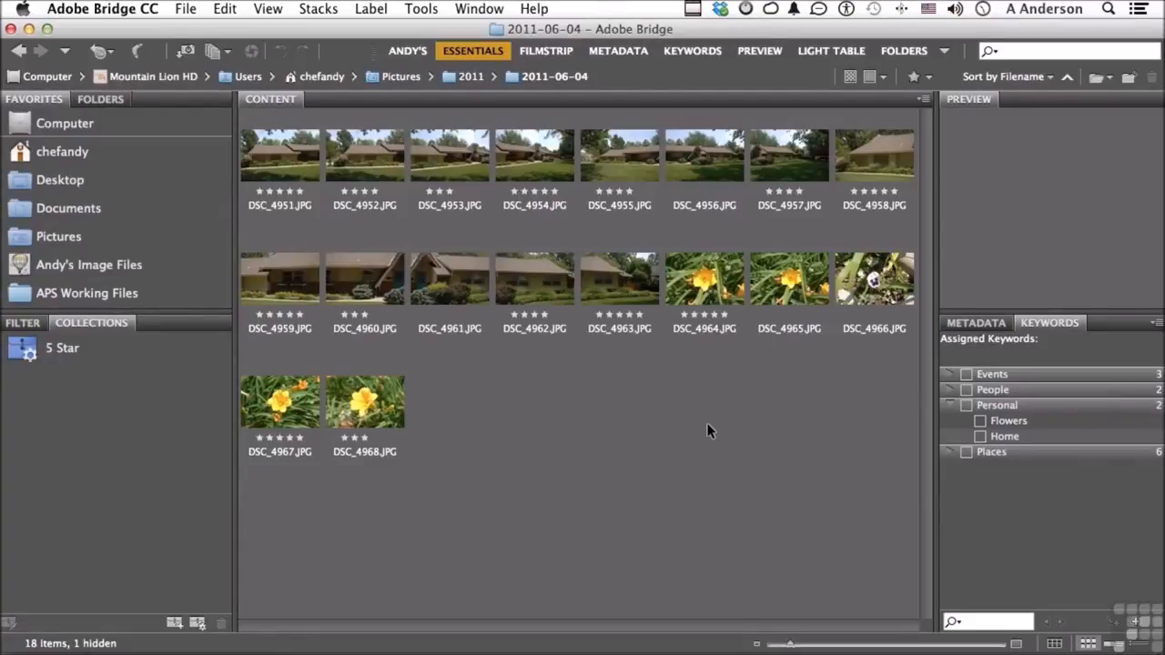
Group the house photos DSC_4951.JPG through DSC_4963.JPG as a stack
left_click(623, 298)
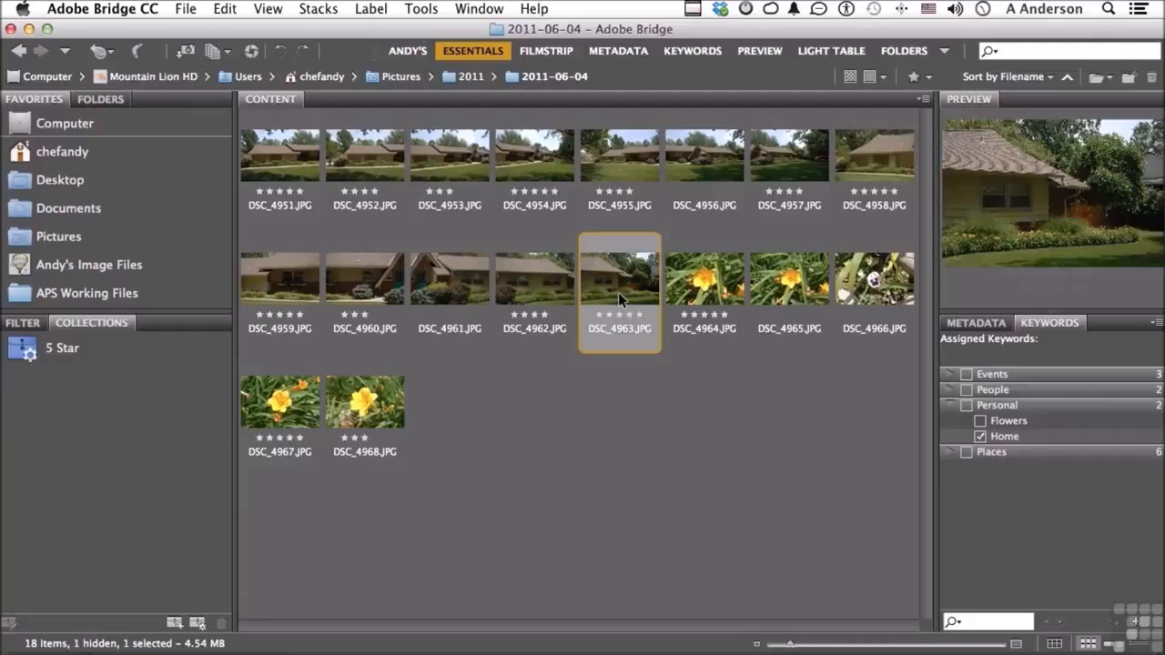
left_click(285, 167, "shift")
left_click(318, 8)
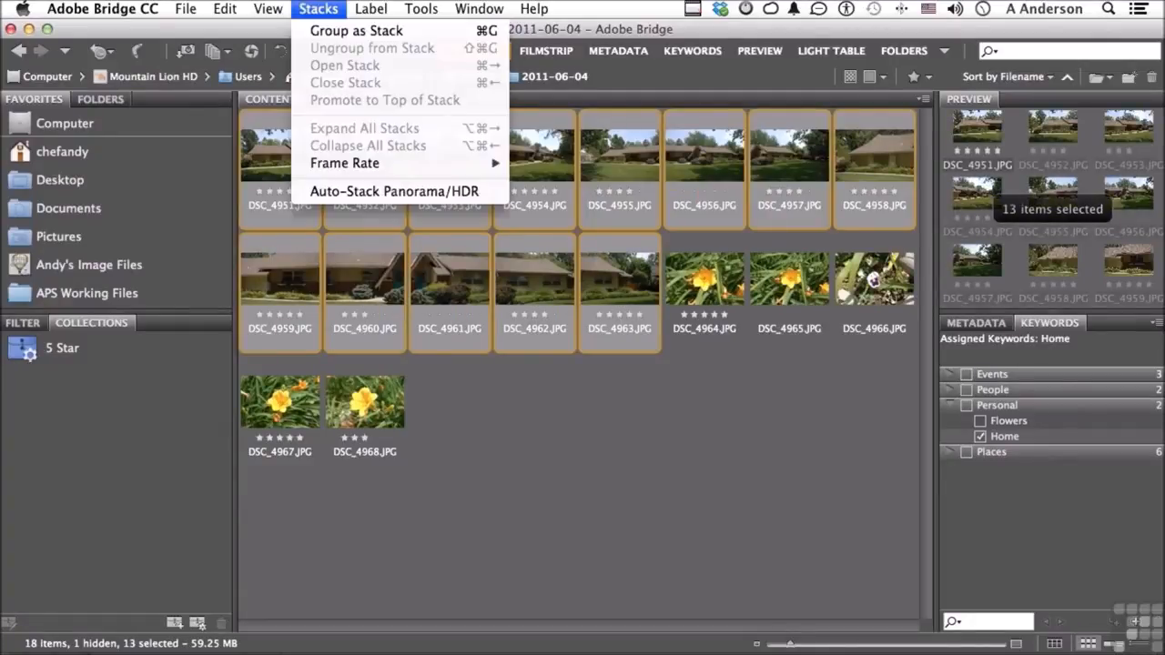
left_click(325, 33)
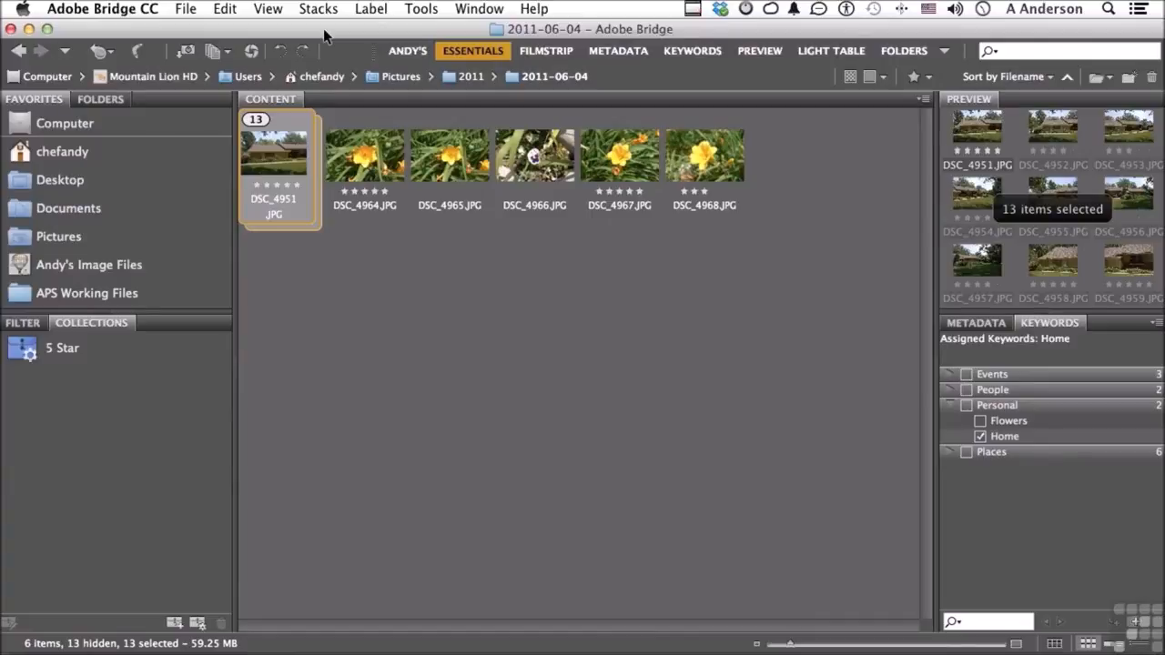
Rate the stacked house photos one star and clear their ratings again, while expanding and collapsing the stack
left_click(257, 186)
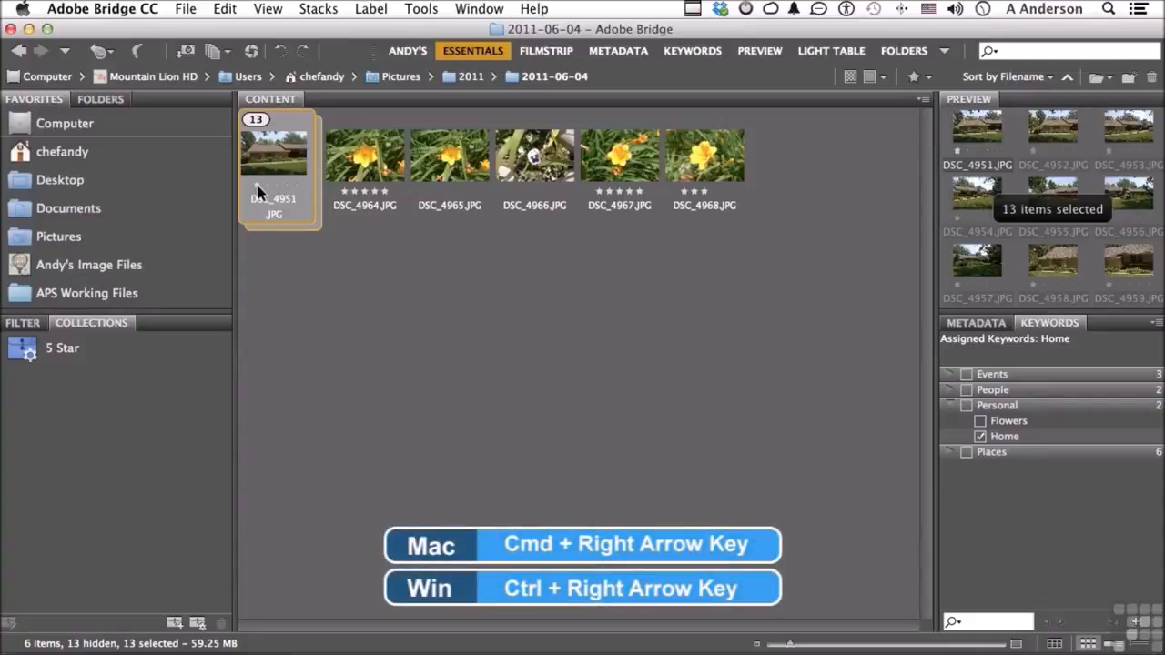
key("super+Right")
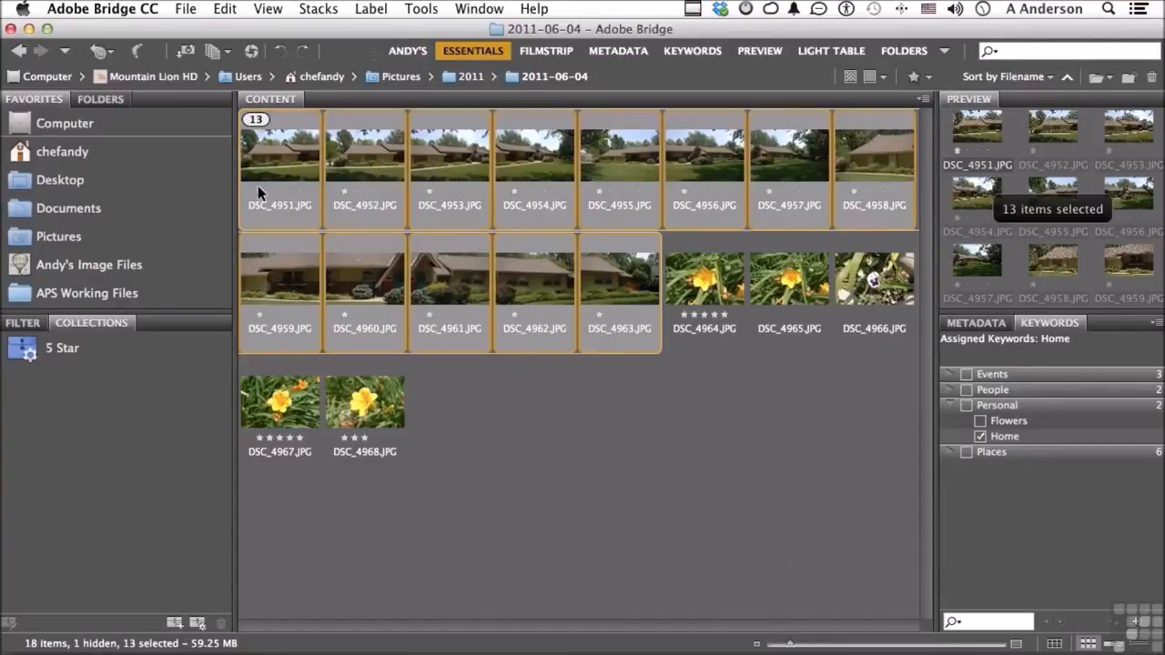
key("super+Left")
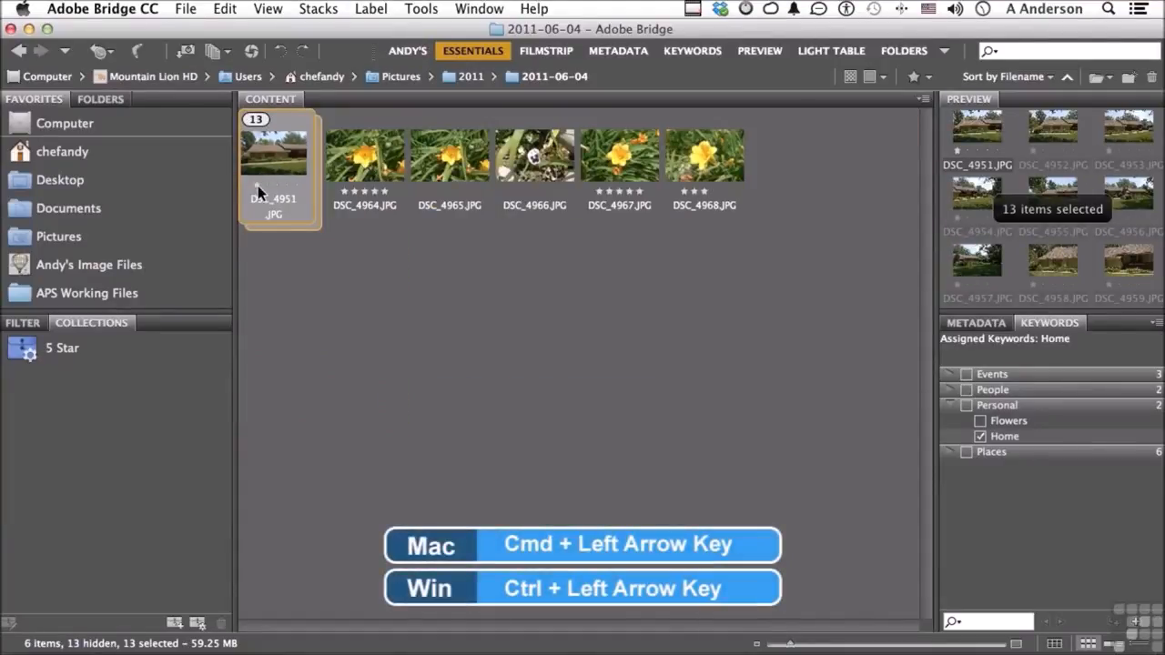
key("super+Right")
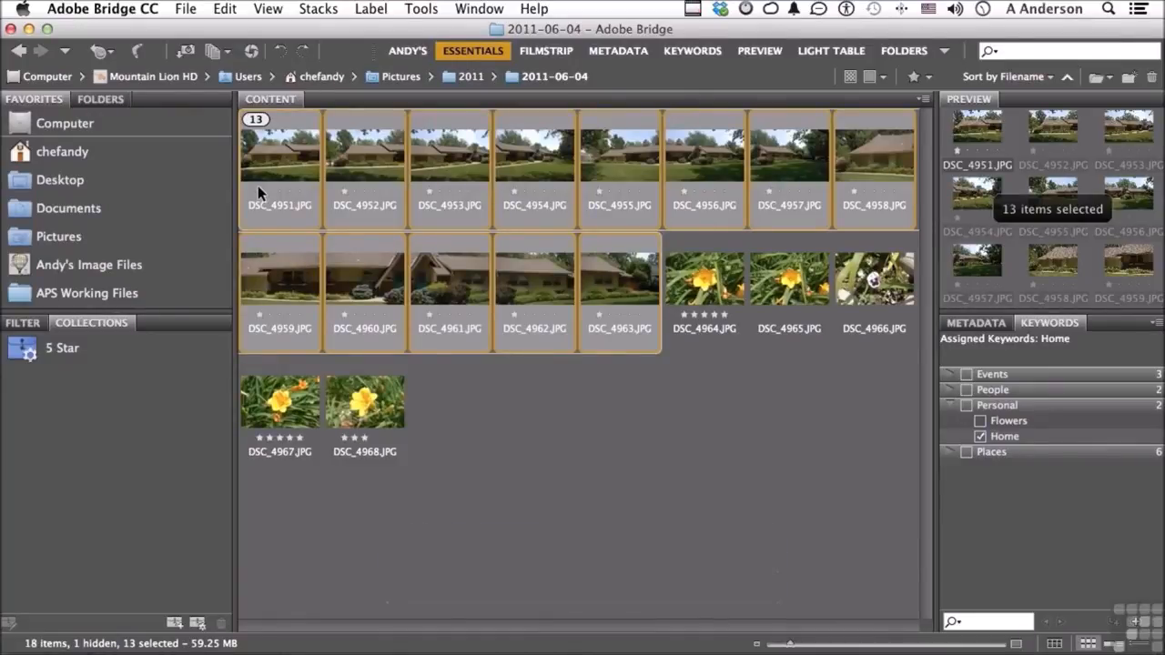
key("super+Left")
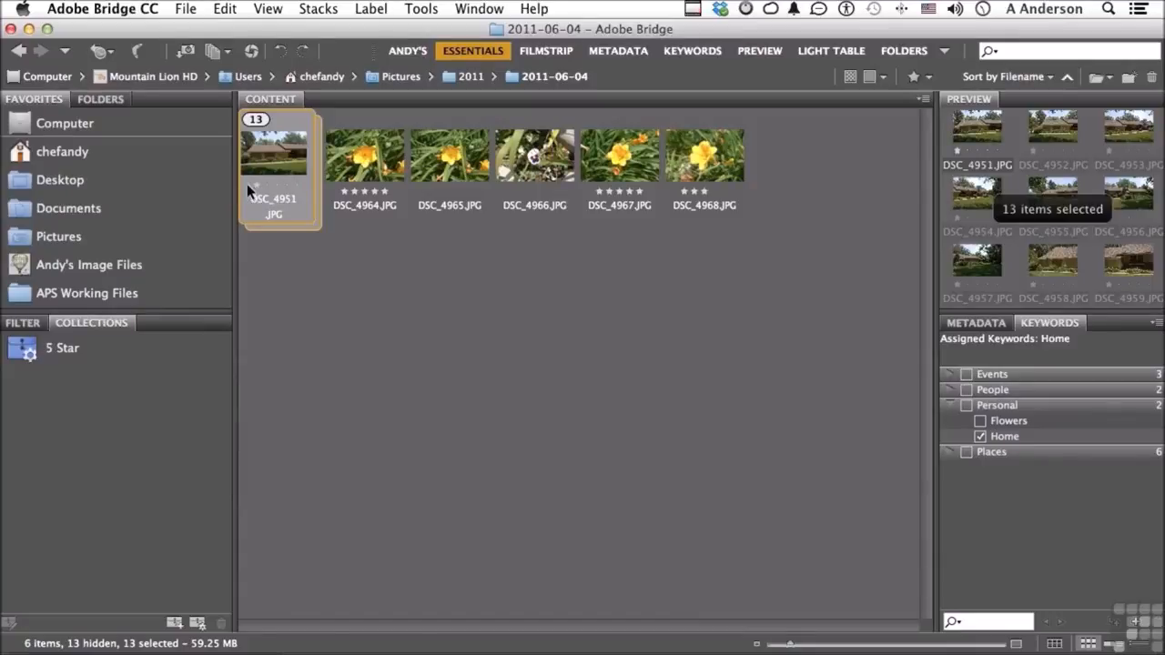
key("super+Right")
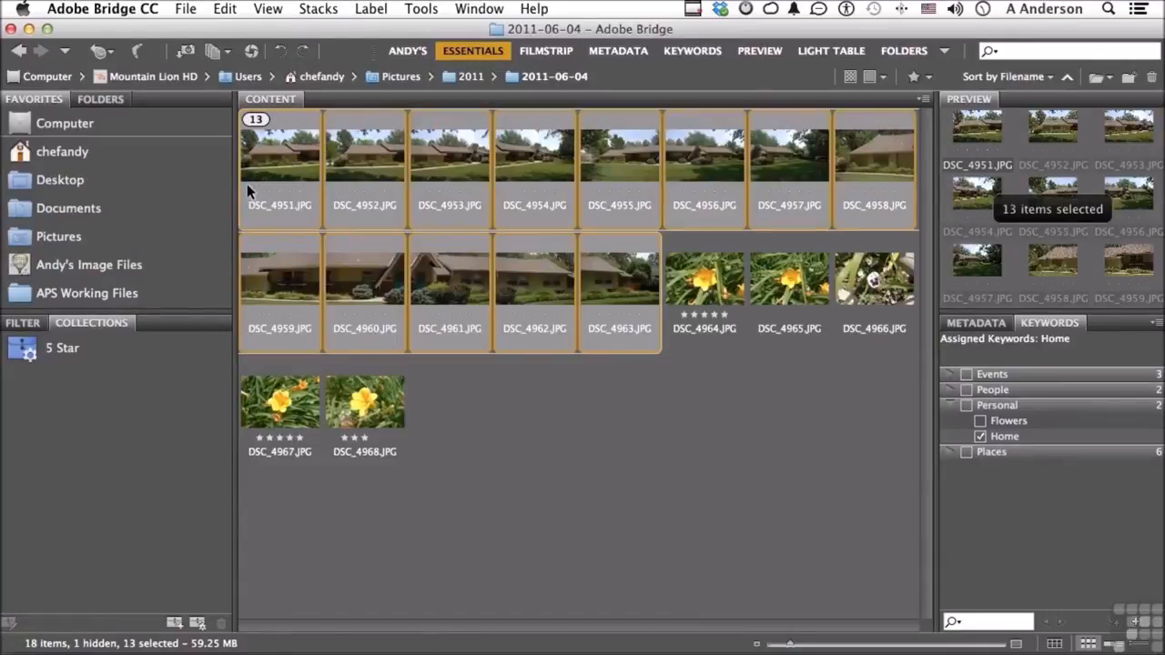
key("super+Left")
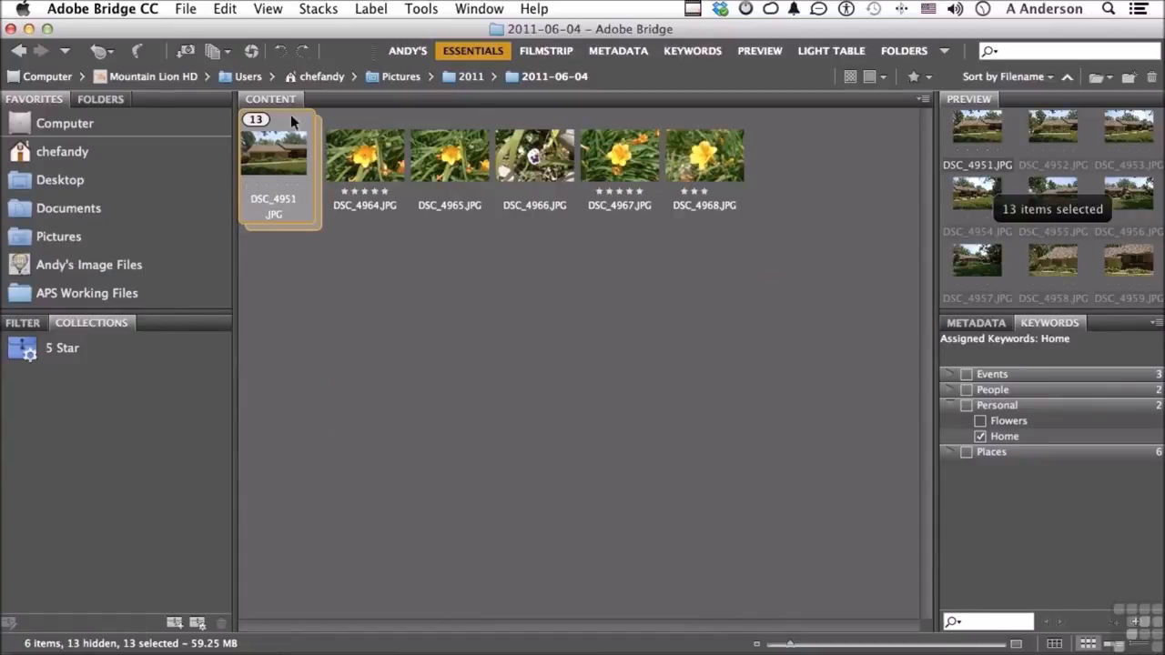
Ungroup the stack of house photos and deselect them
left_click(315, 9)
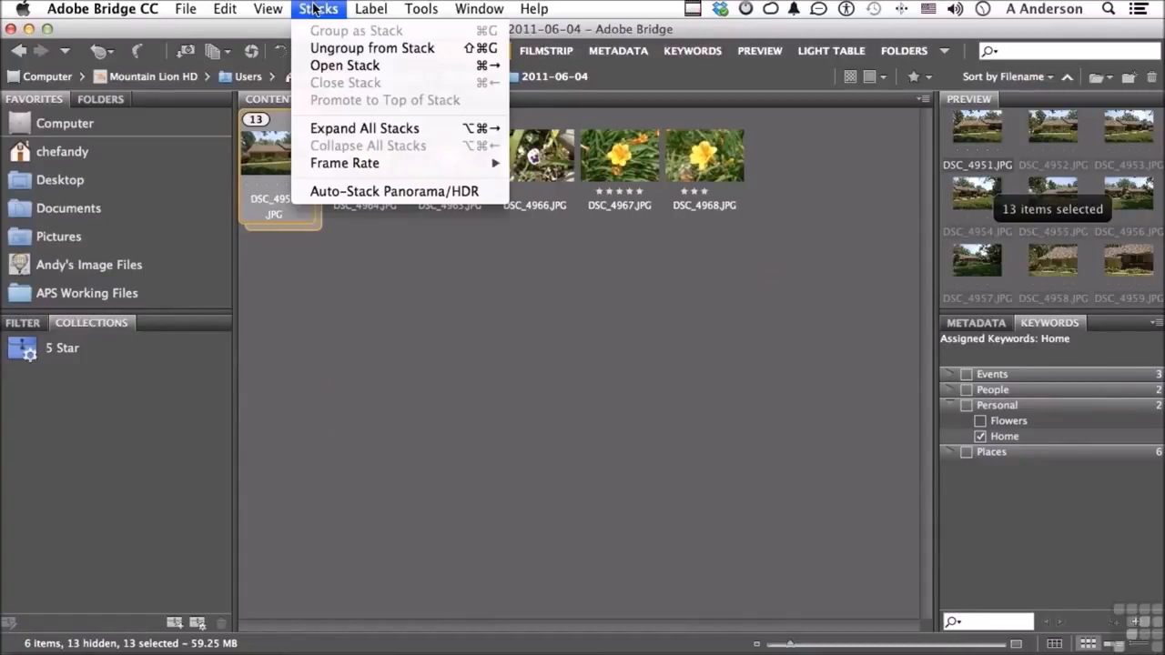
left_click(334, 47)
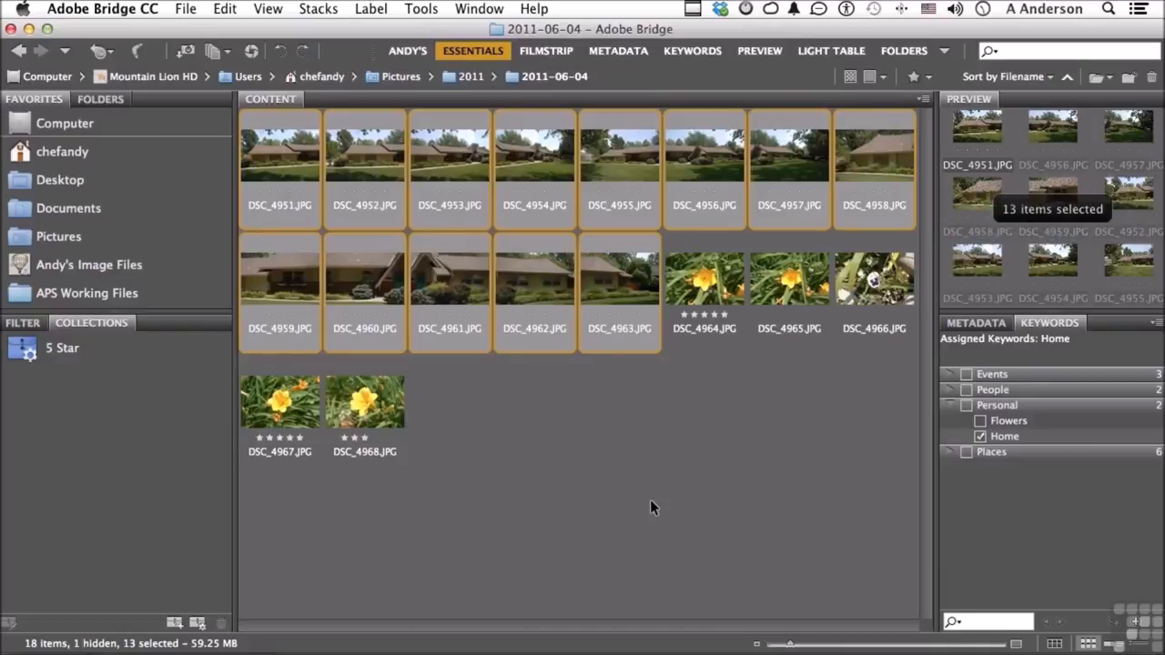
left_click(650, 501)
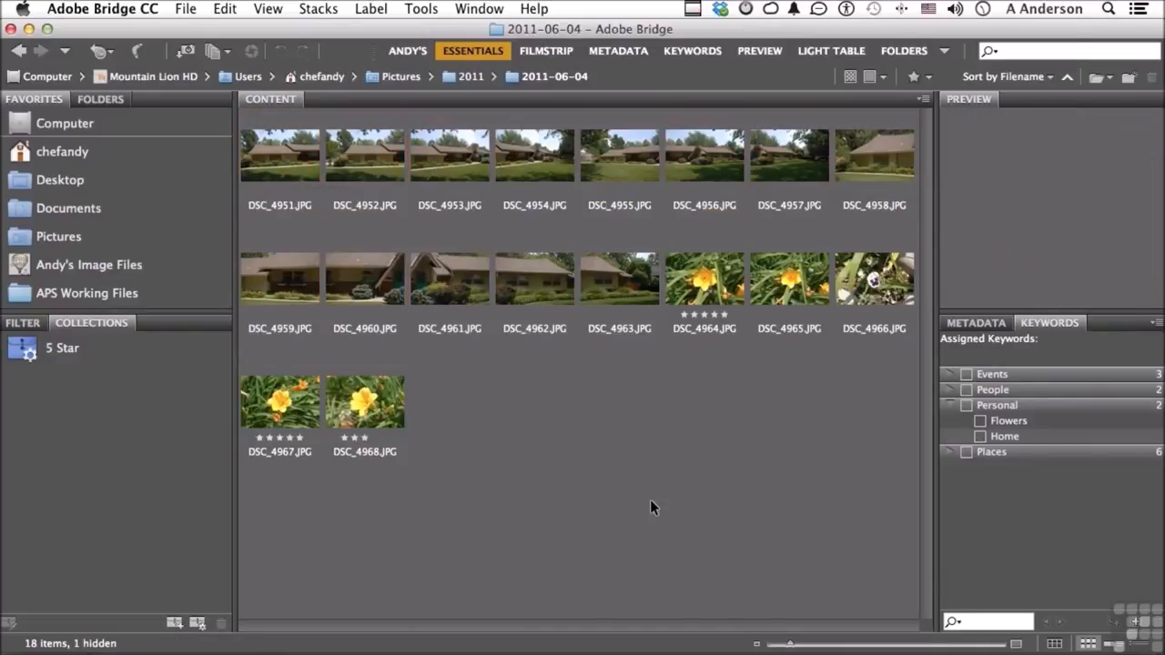